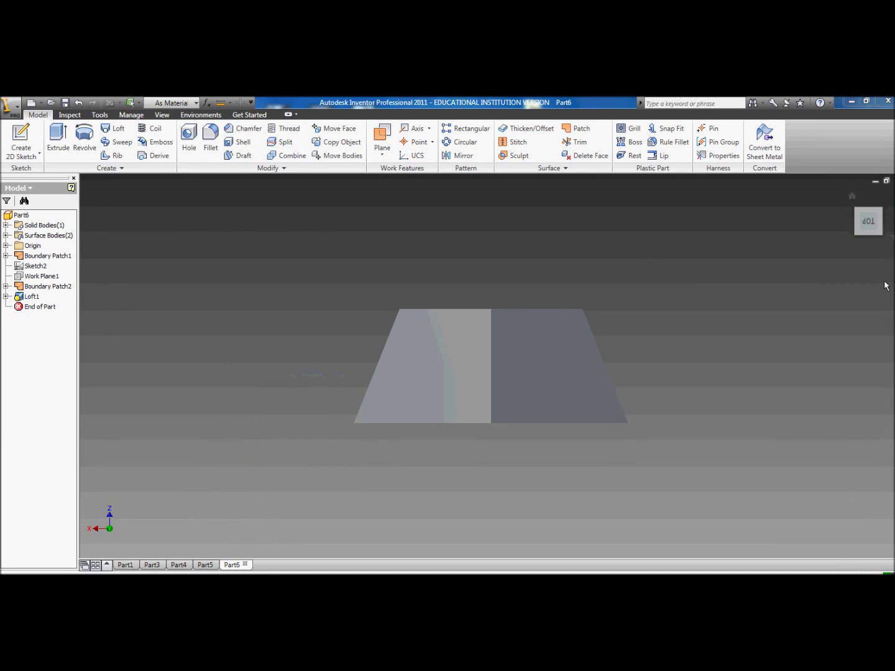
- Orbit the lofted wedge to inspect its top face and sloped side
left_click(888, 284)
left_click(890, 332)
left_click_drag(541, 339, 565, 394)
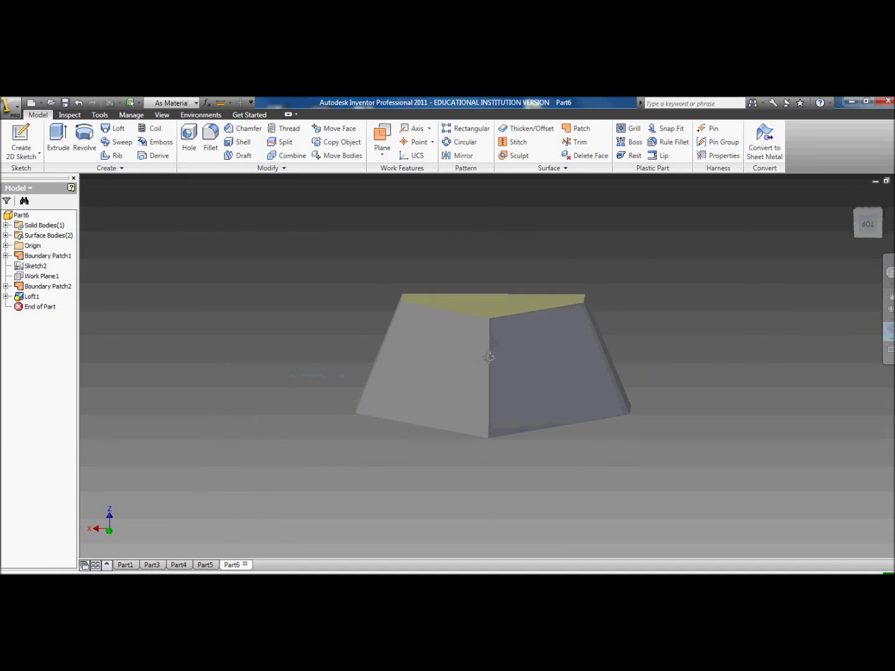
left_click_drag(402, 371, 315, 329)
right_click(339, 323)
left_click(367, 328)
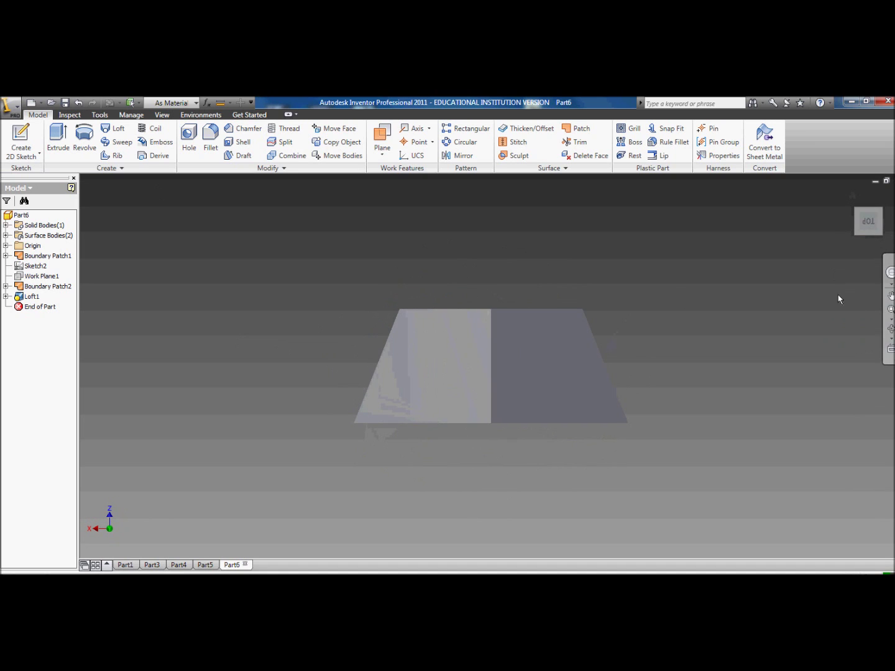
left_click(890, 330)
left_click_drag(631, 339, 596, 271)
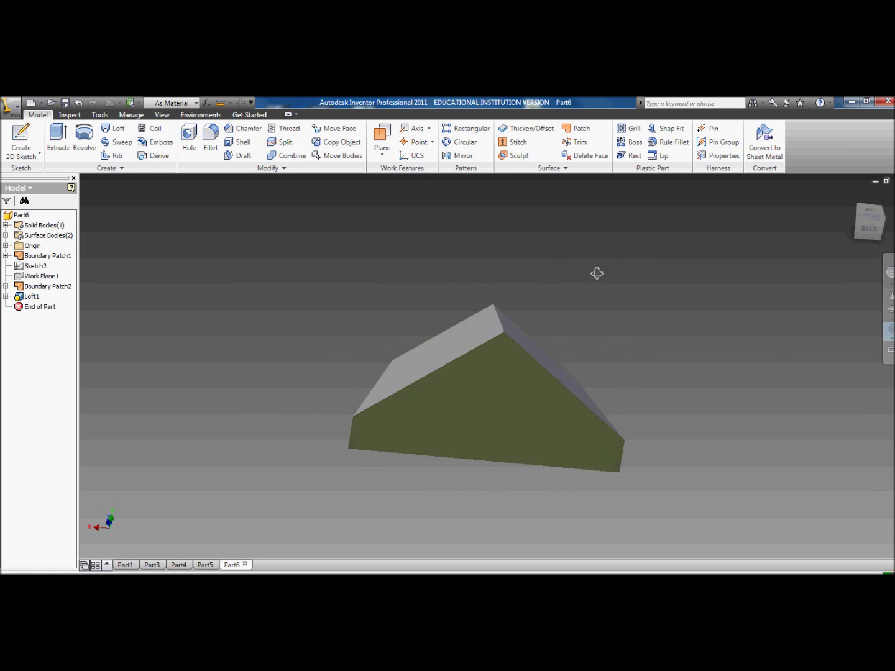
right_click(632, 284)
left_click(654, 301)
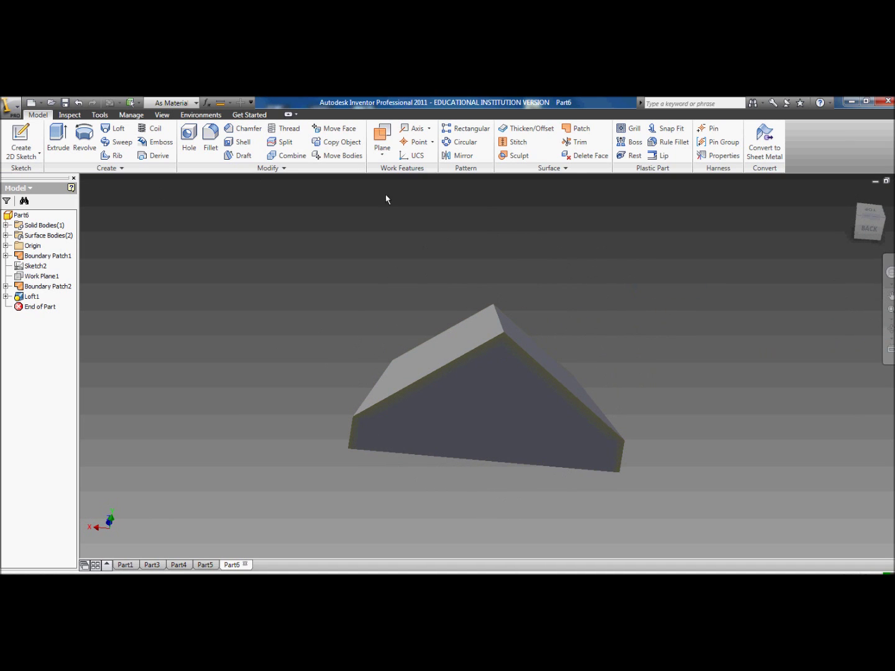
- Shell the solid at 0.1 in thickness, removing the front and top faces
left_click(231, 150)
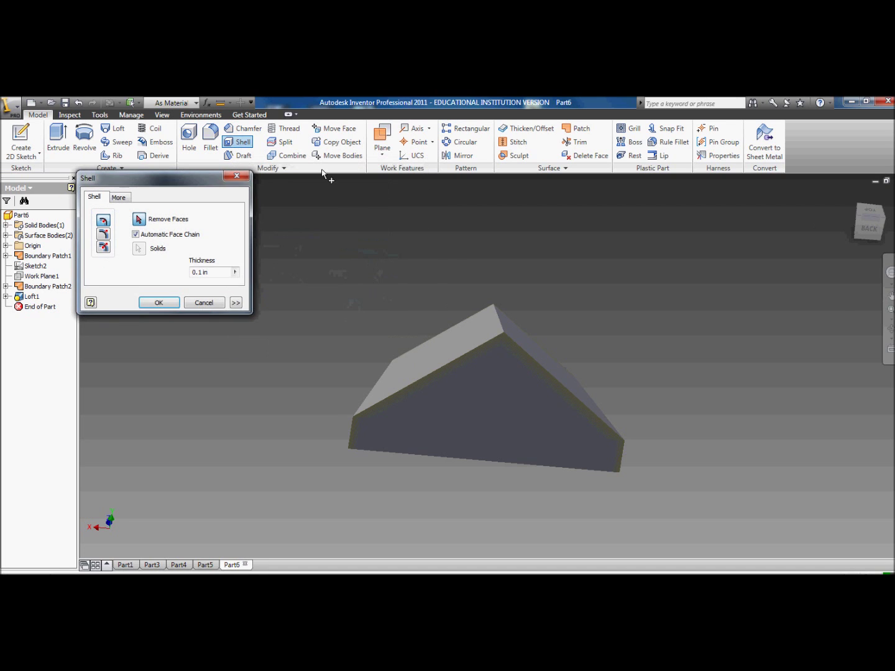
left_click(465, 438)
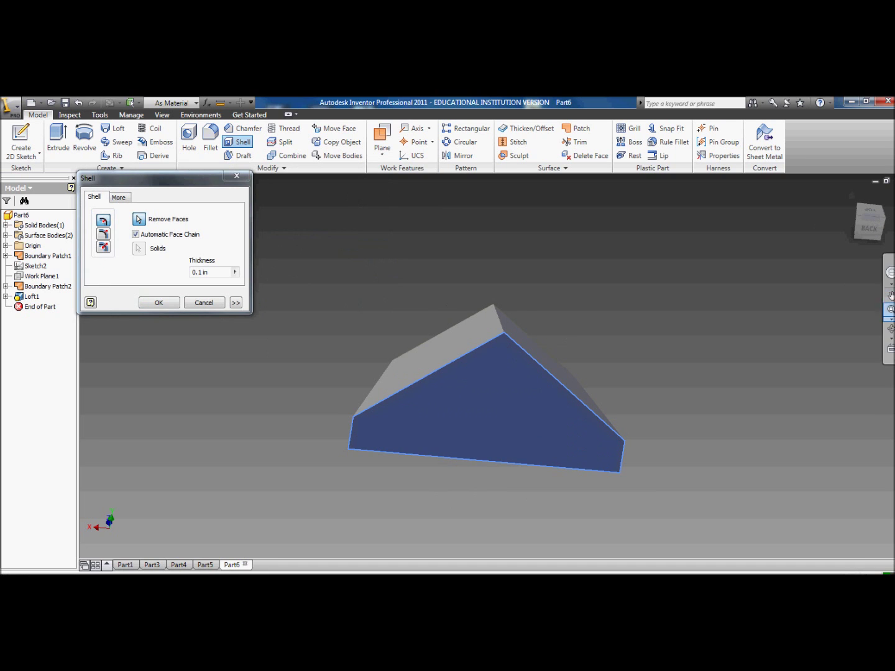
left_click(890, 327)
left_click_drag(550, 307, 510, 339)
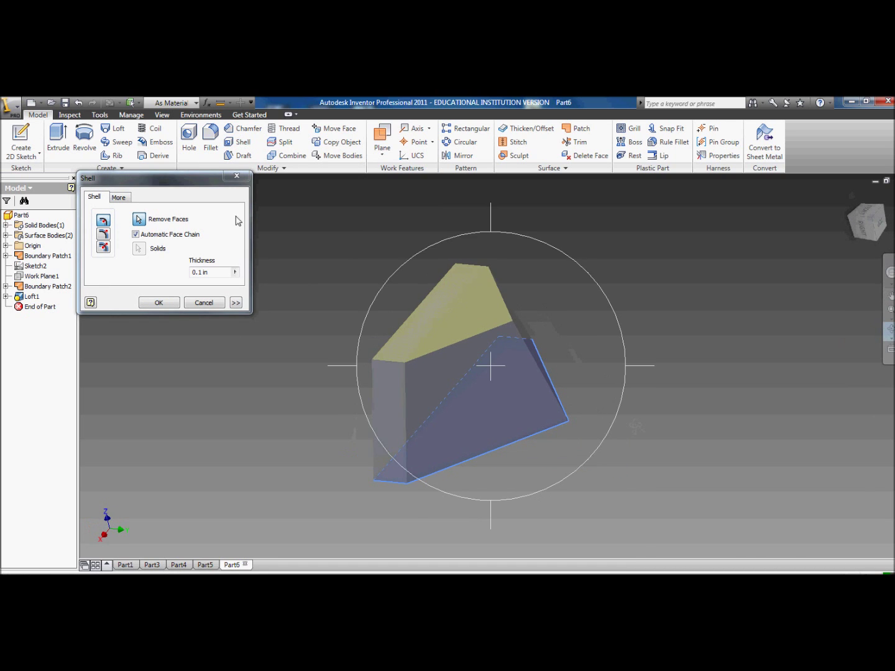
key("Escape")
left_click(454, 333)
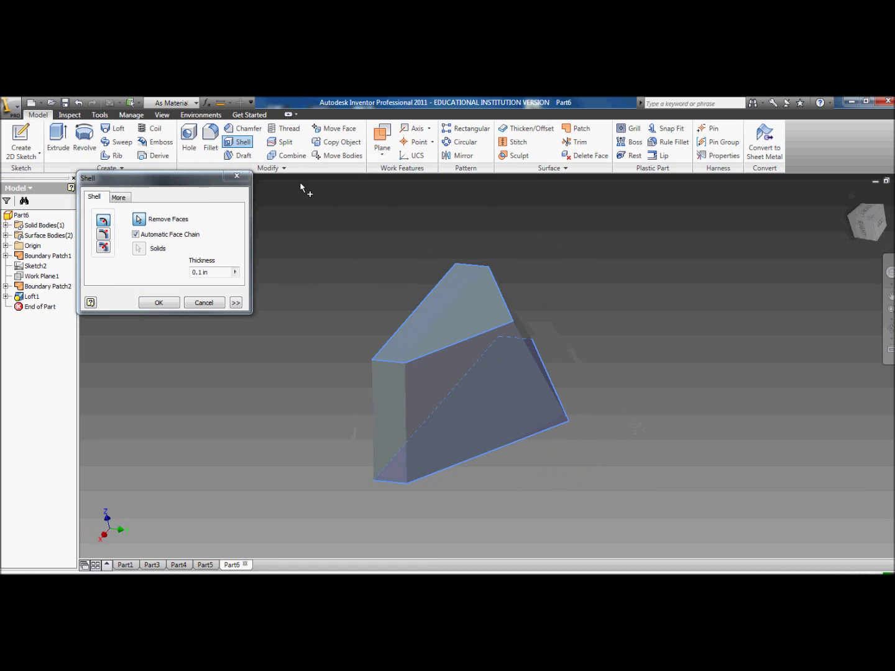
left_click(890, 327)
left_click_drag(540, 349, 485, 304)
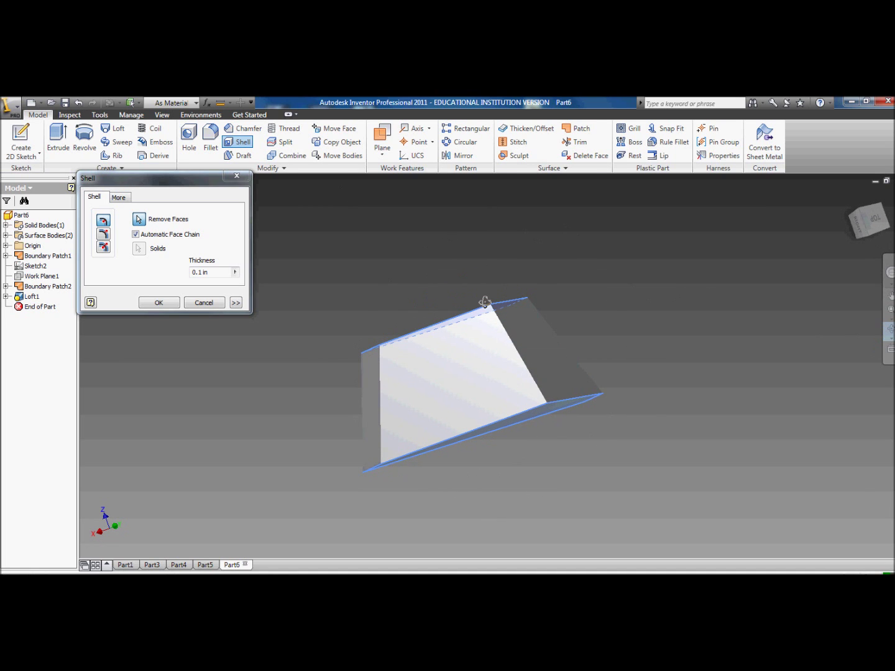
left_click_drag(477, 351, 556, 326)
left_click(159, 302)
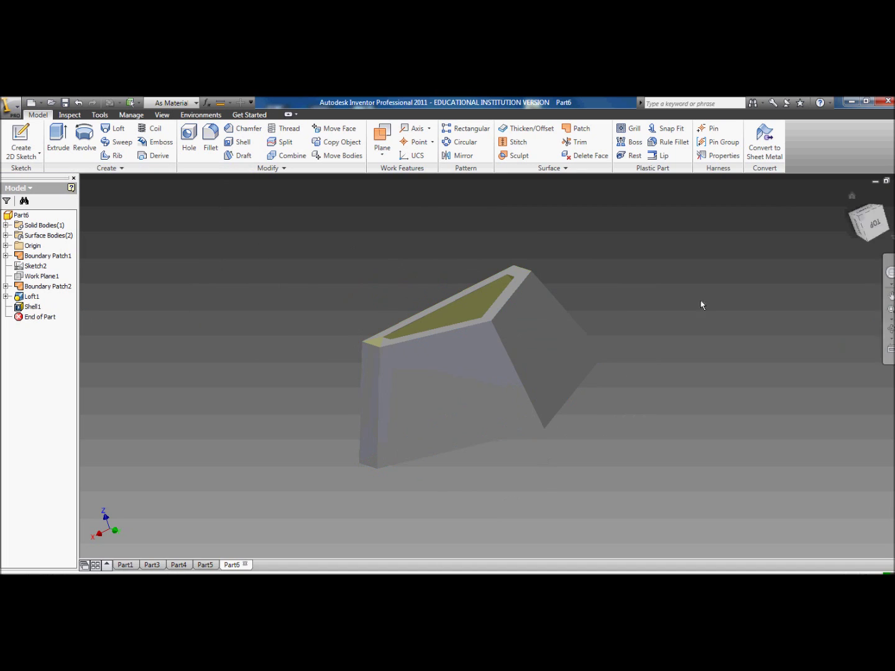
left_click_drag(699, 304, 490, 281)
right_click(490, 281)
left_click(501, 277)
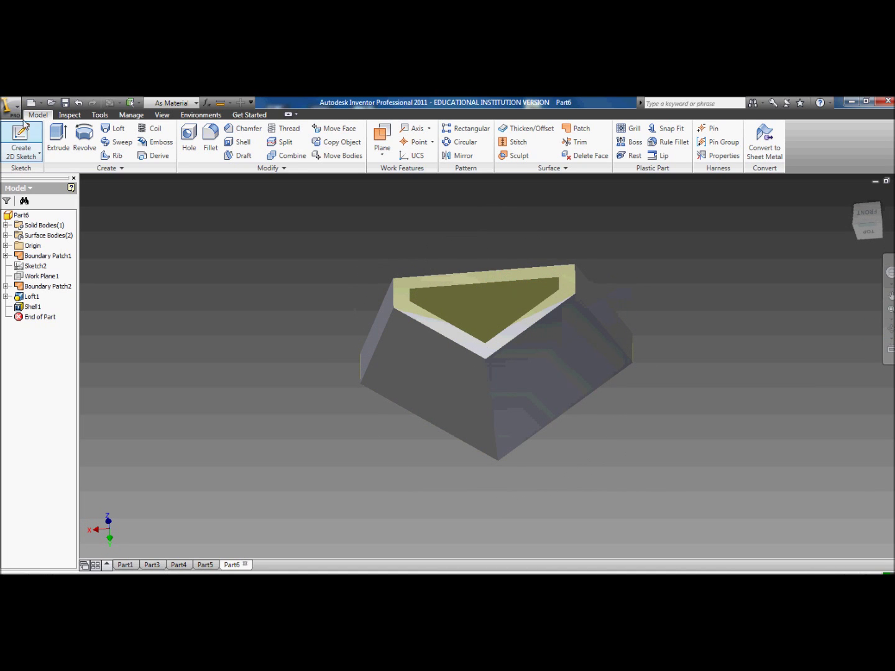
- Start a new sketch on the shell's open top face with the Line tool
left_click(402, 285)
key("l")
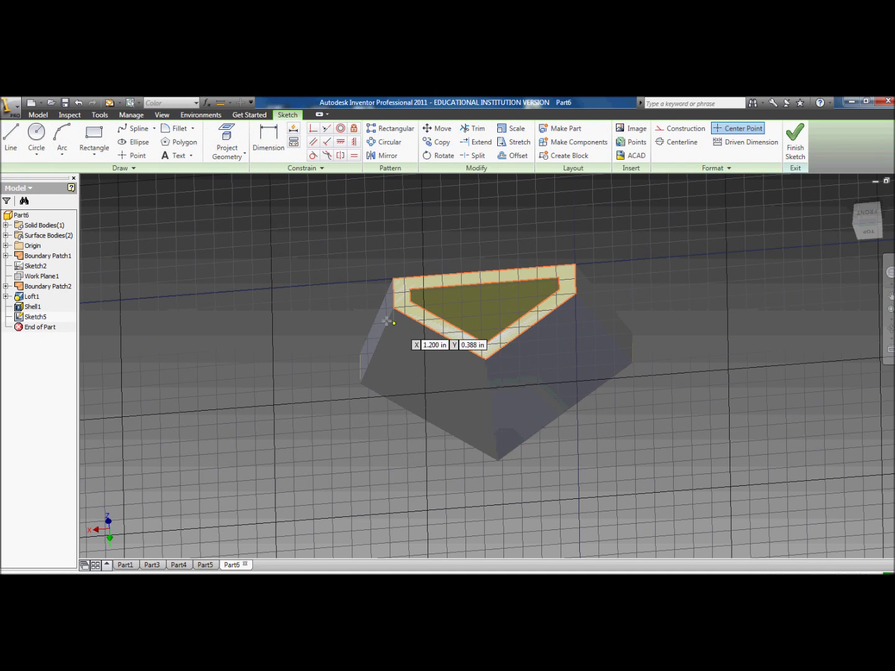
left_click(397, 279)
right_click(412, 308)
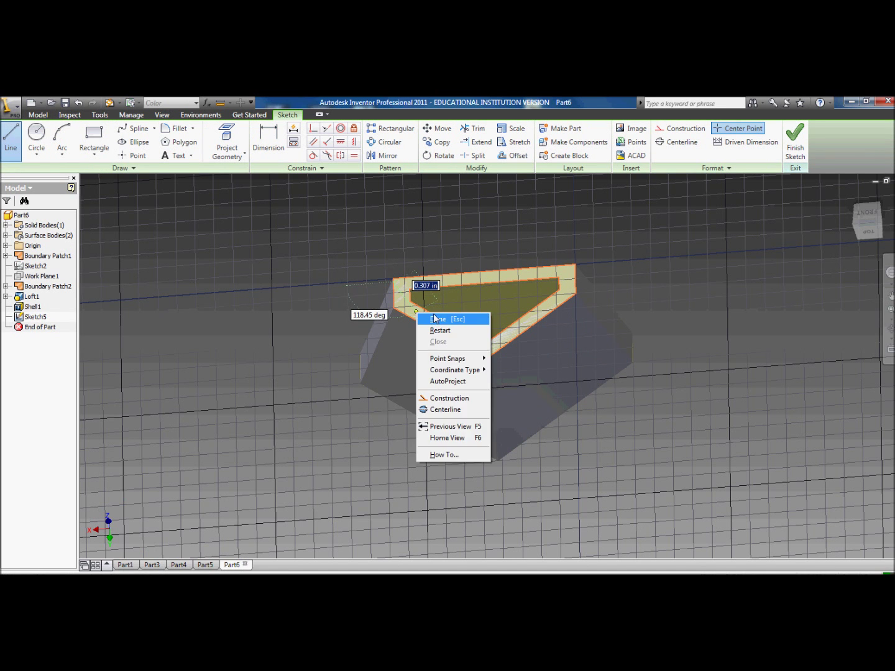
left_click(429, 315)
left_click(10, 142)
scroll(399, 266, "up", 3)
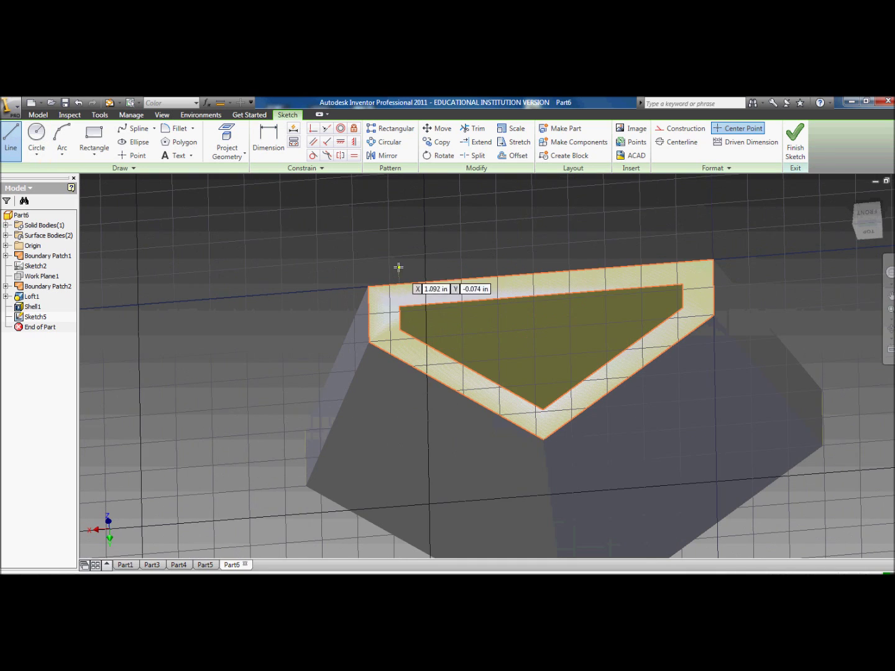
- Trace a closed line outline along the rim's outer corners and finish the sketch
left_click(367, 285)
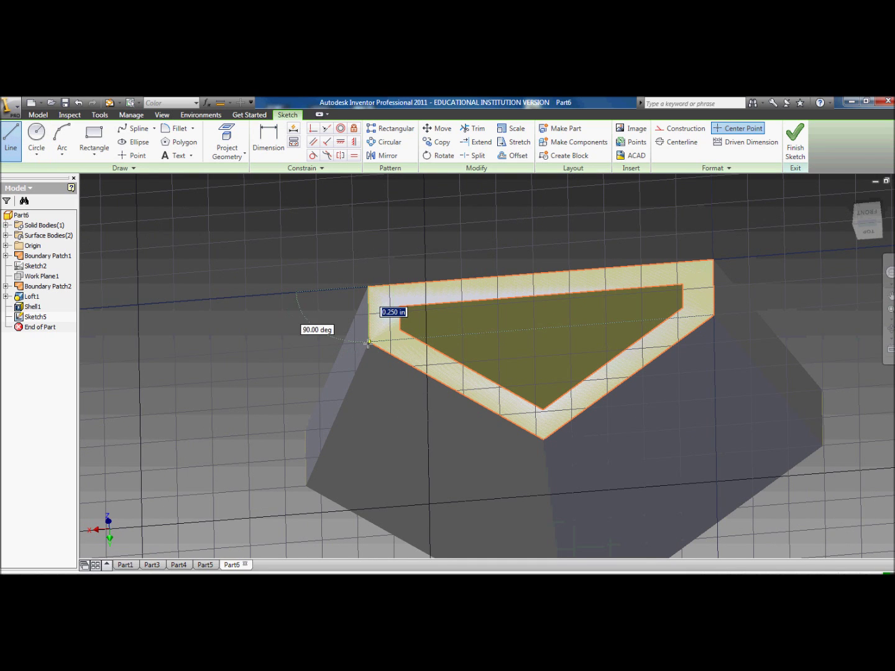
left_click(367, 341)
left_click(544, 438)
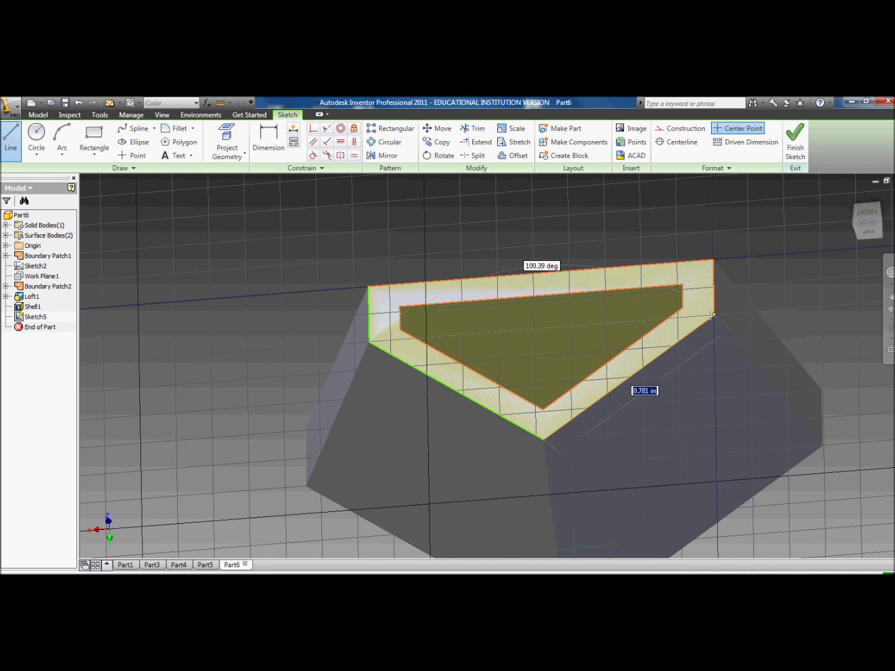
left_click(713, 315)
left_click(714, 260)
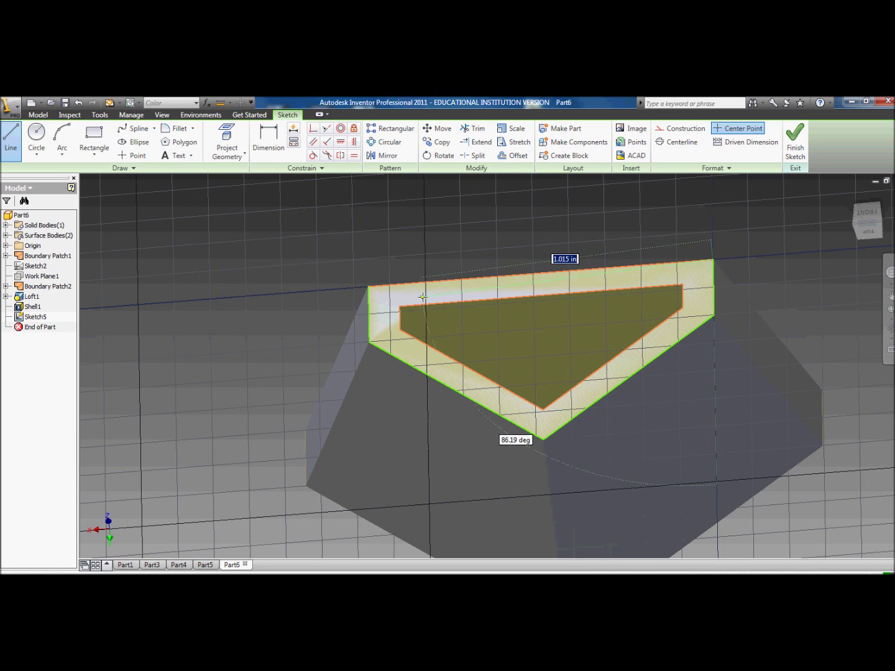
left_click(368, 285)
right_click(393, 264)
left_click(418, 270)
left_click(795, 140)
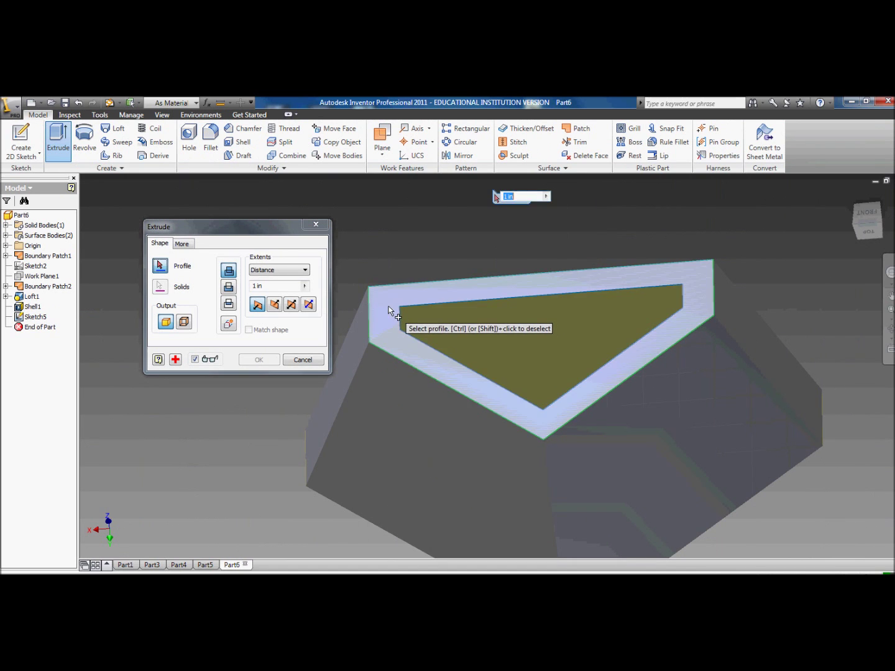
- Extrude the outline 0.1 in, flipped into the part, as an Intersect creating a second body
left_click(389, 311)
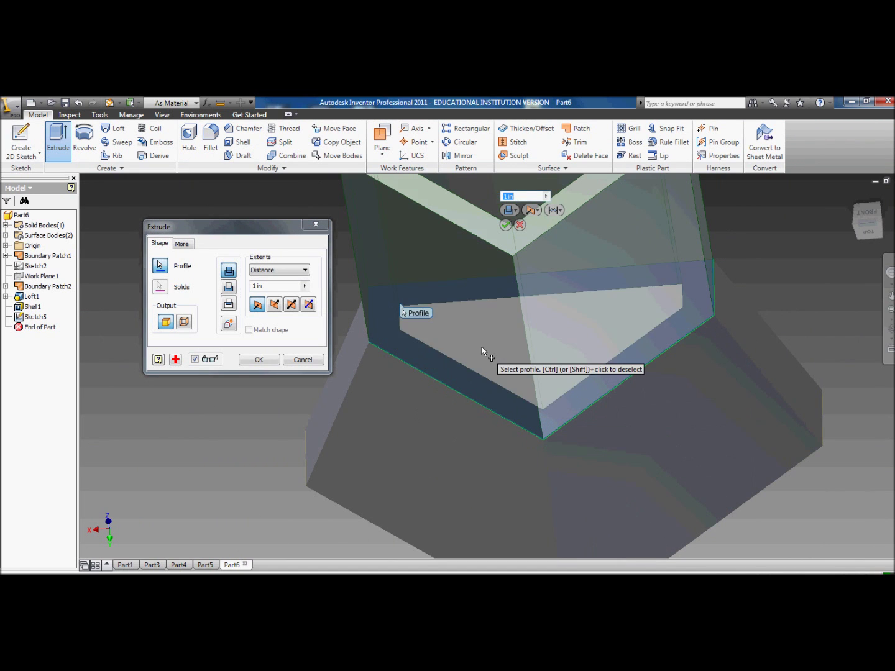
scroll(479, 348, "down", 3)
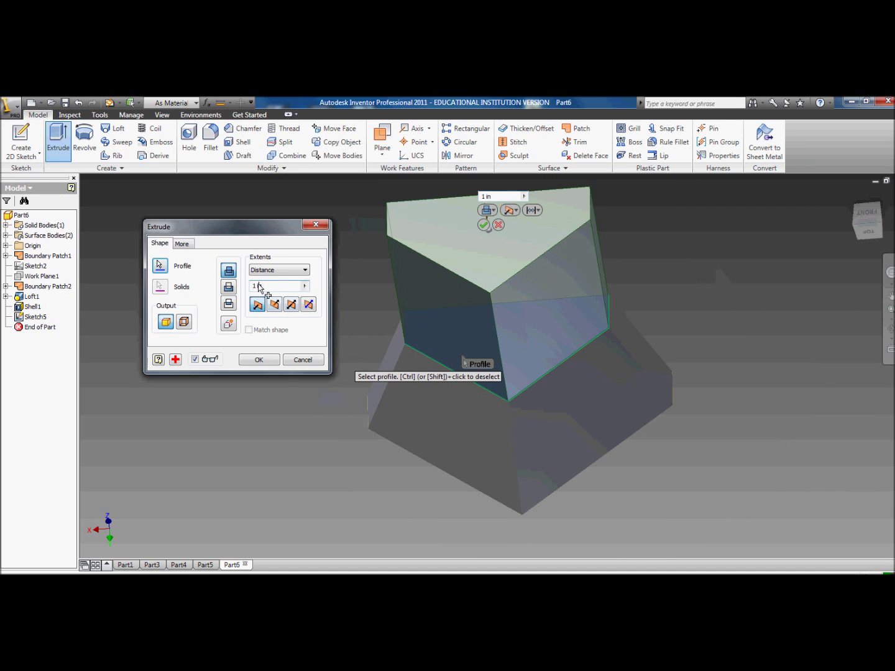
left_click(253, 286)
type(".")
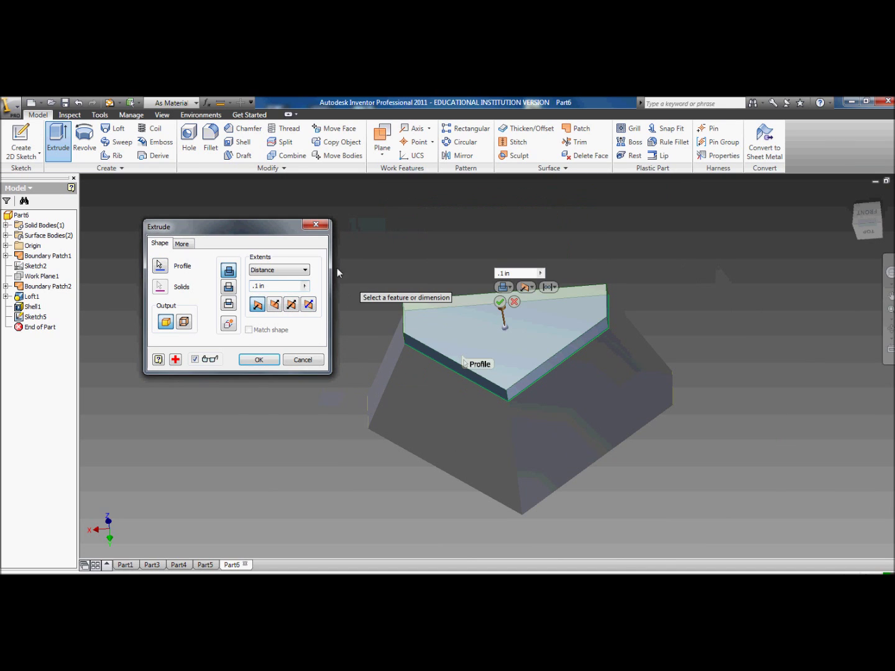
left_click(275, 304)
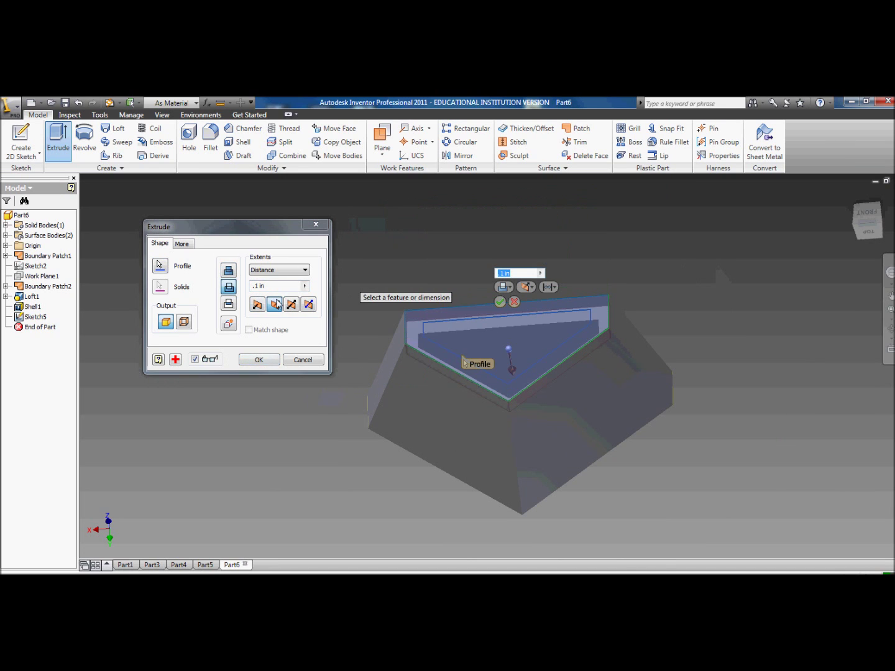
left_click(229, 327)
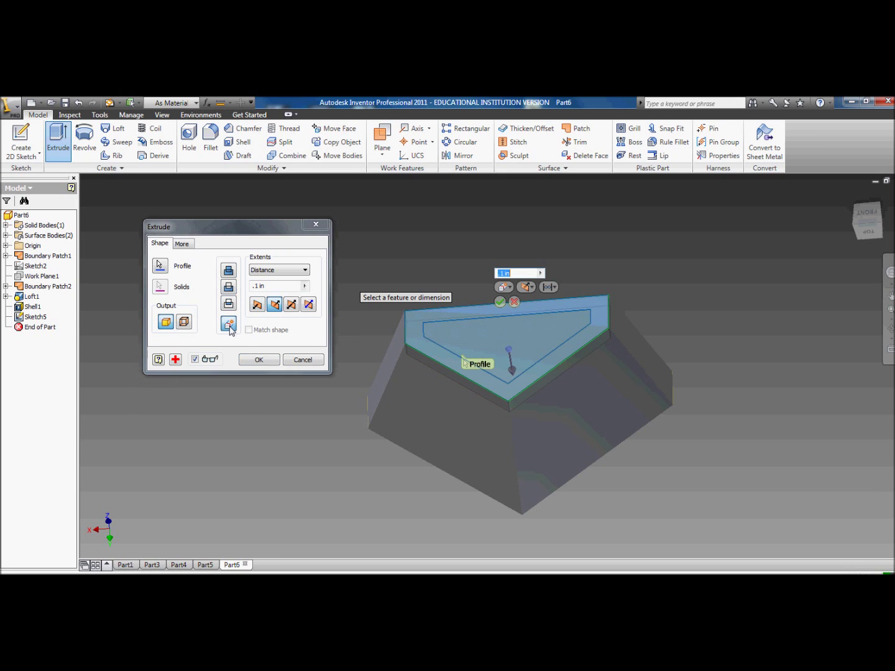
left_click(260, 360)
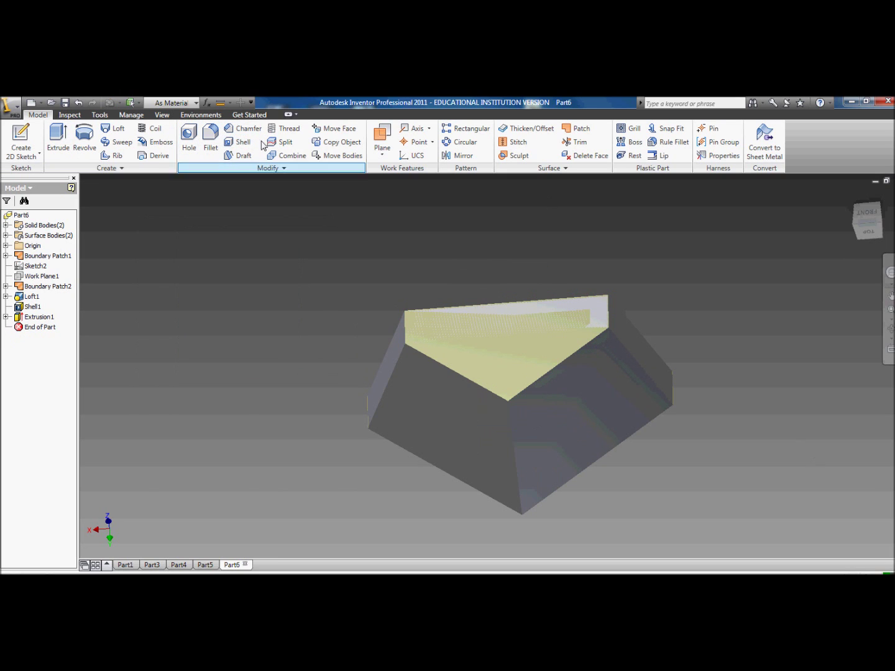
- Combine the bodies, using the main body as Base and the inner body as Toolbody
left_click(287, 156)
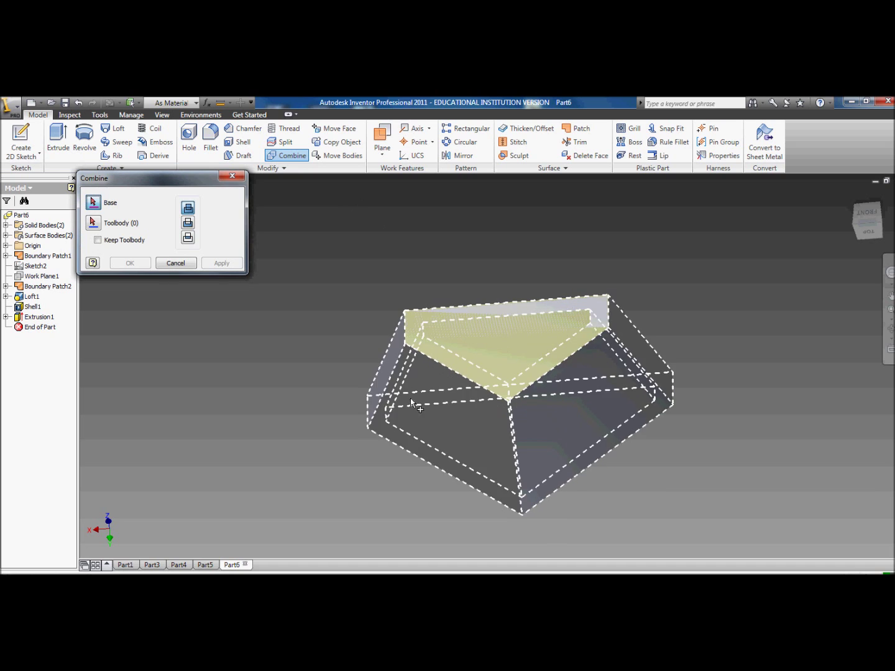
left_click(176, 263)
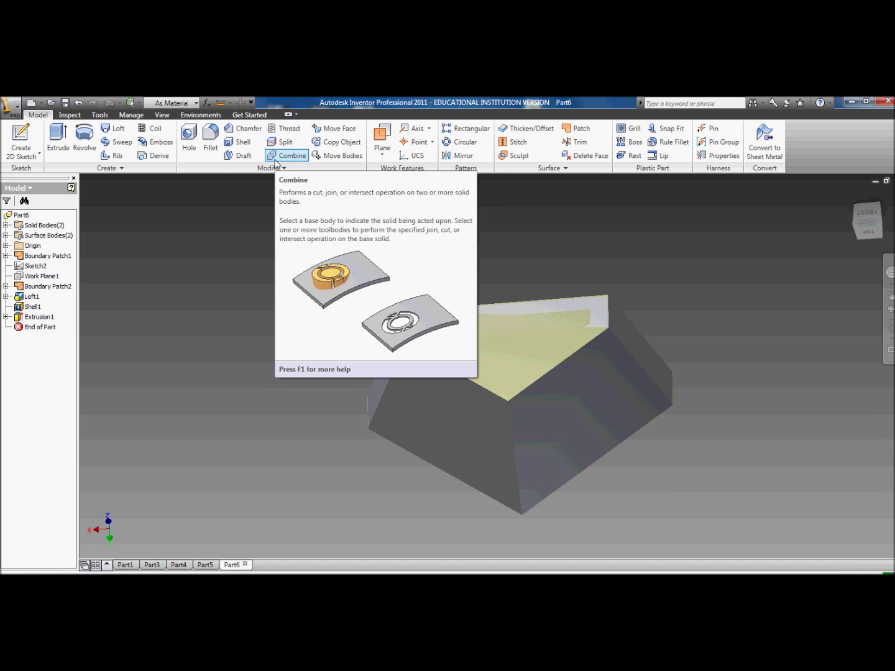
left_click(276, 159)
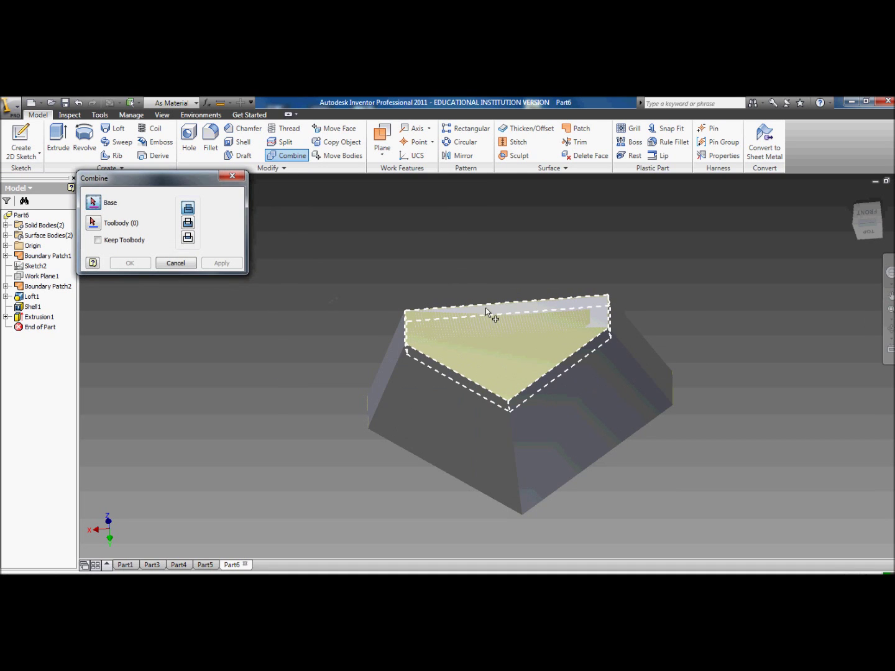
left_click(491, 336)
left_click(426, 396)
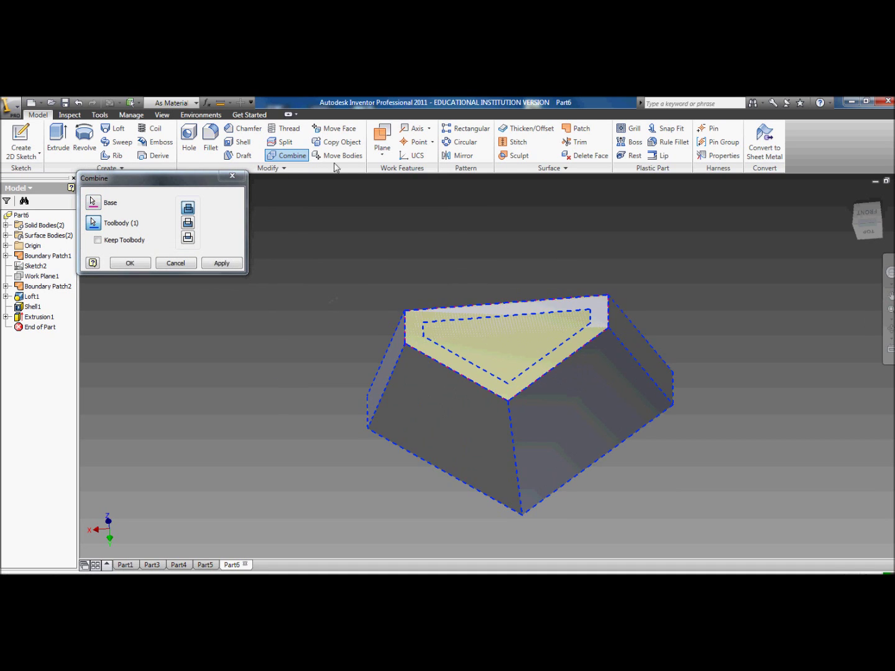
left_click(130, 263)
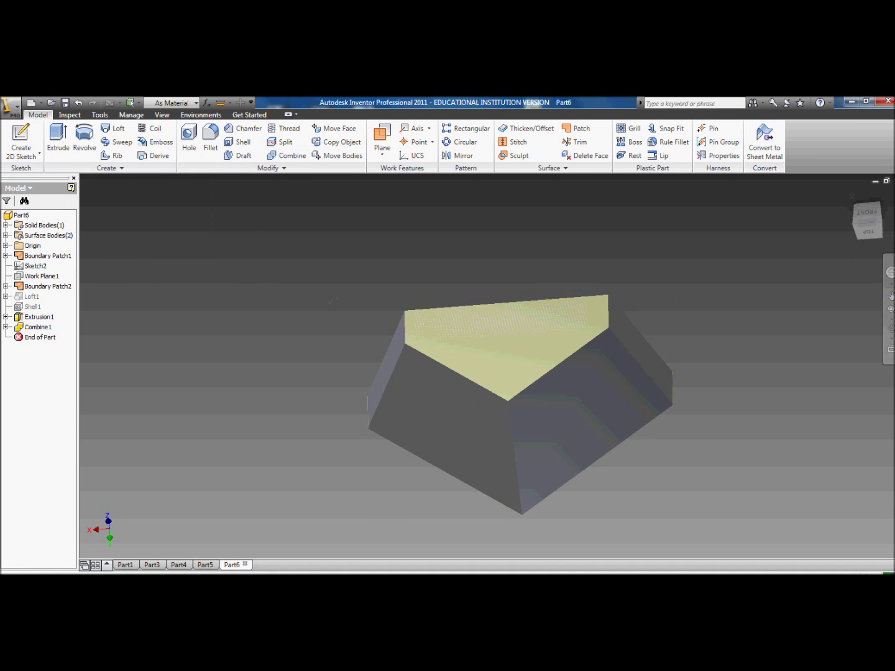
- Orbit the part to face its sloped front and begin a new 2D sketch
left_click(891, 331)
left_click_drag(654, 345, 432, 339)
right_click(535, 333)
left_click(553, 339)
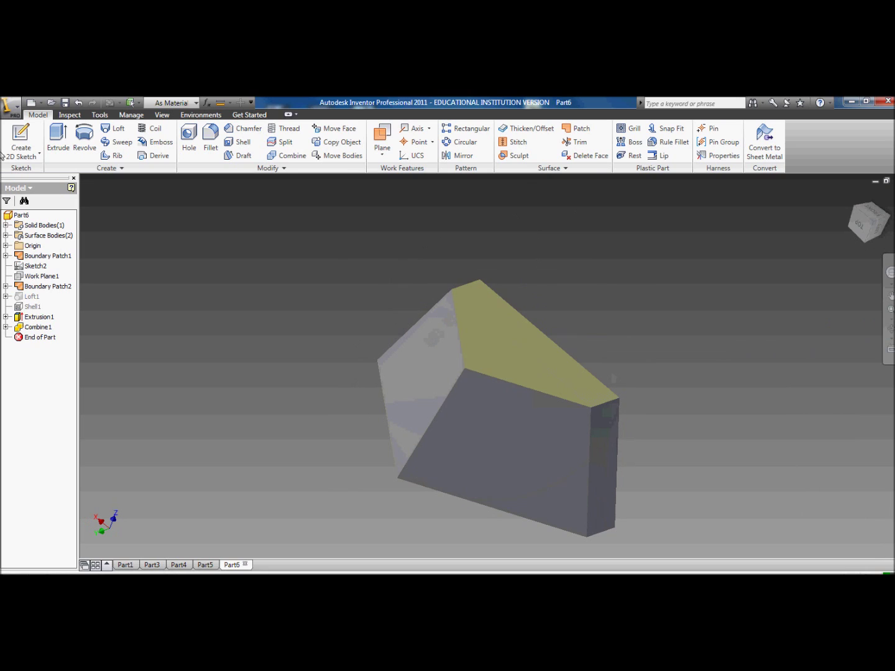
left_click(21, 139)
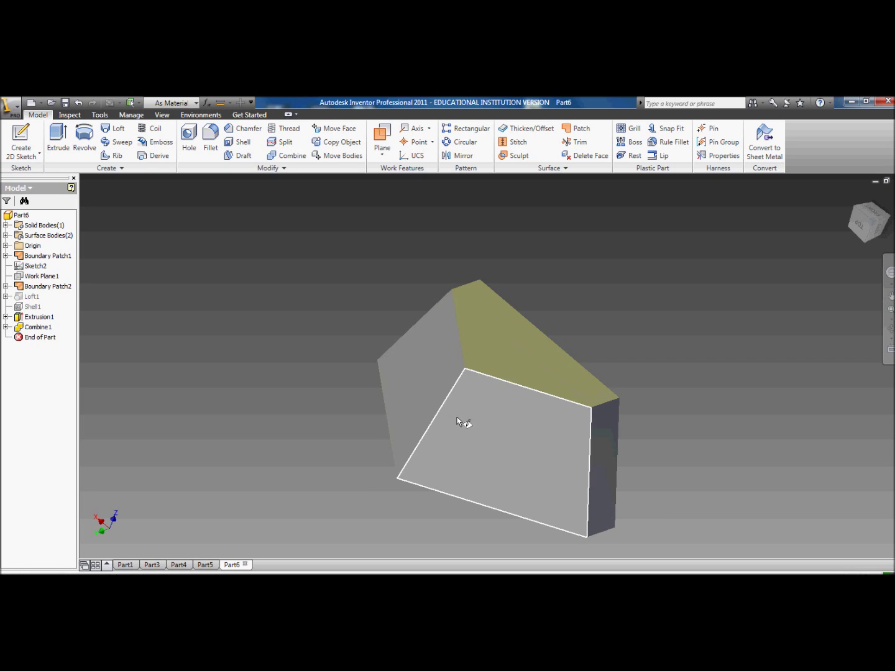
- Sketch on the sloped front face, view it squarely, and offset its trapezoid outline inward
left_click(510, 448)
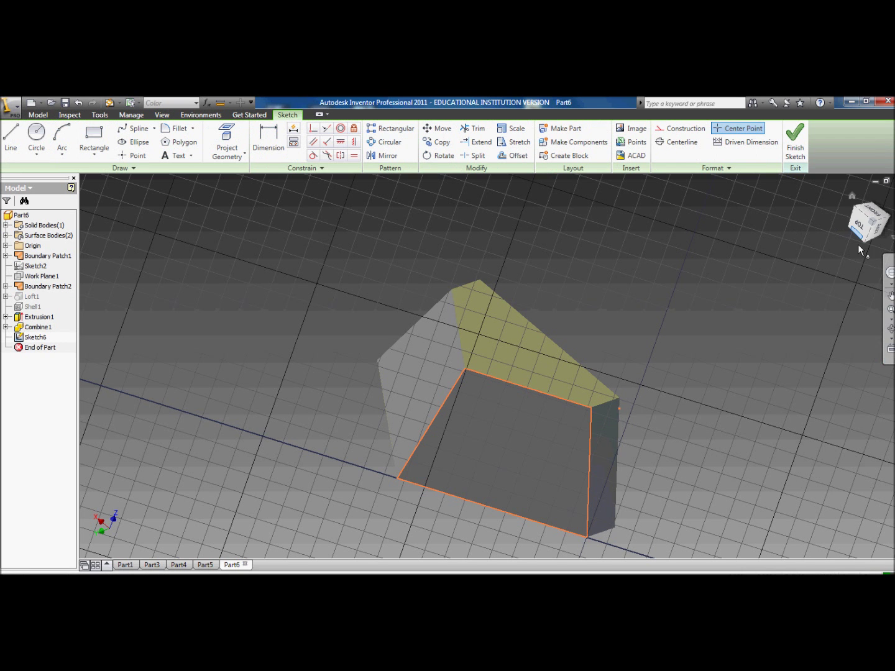
left_click(861, 225)
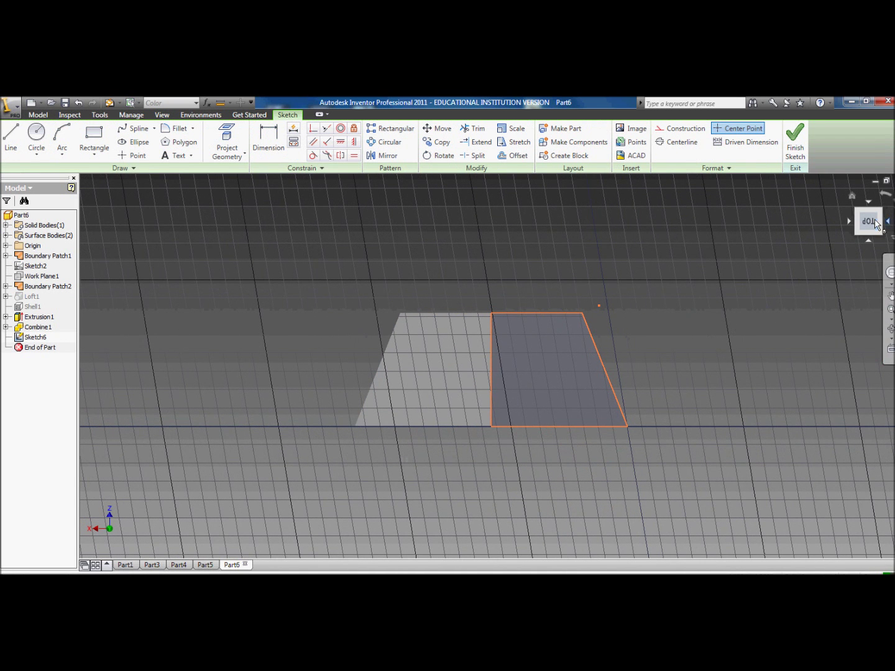
left_click(885, 223)
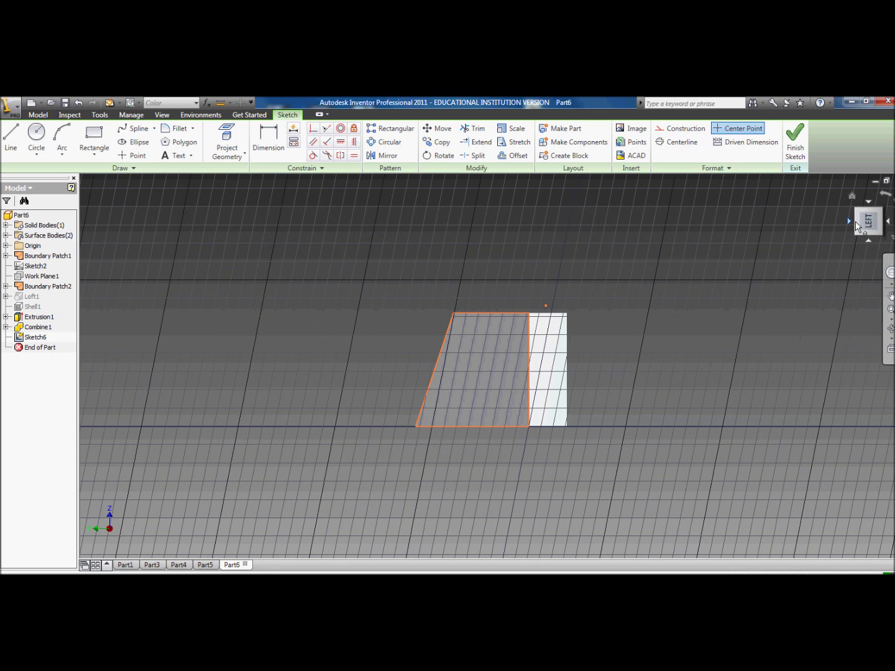
left_click(858, 224)
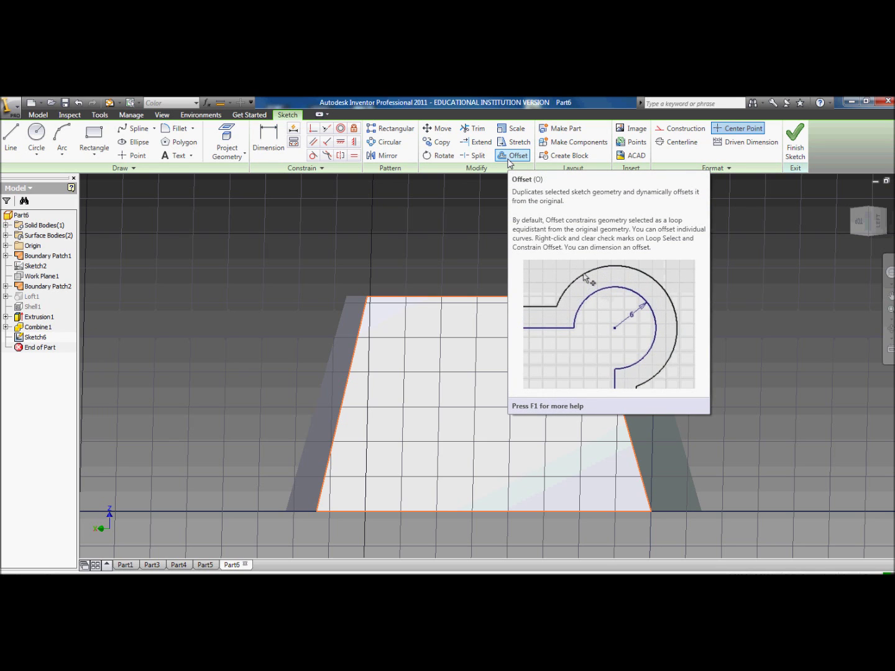
left_click(509, 158)
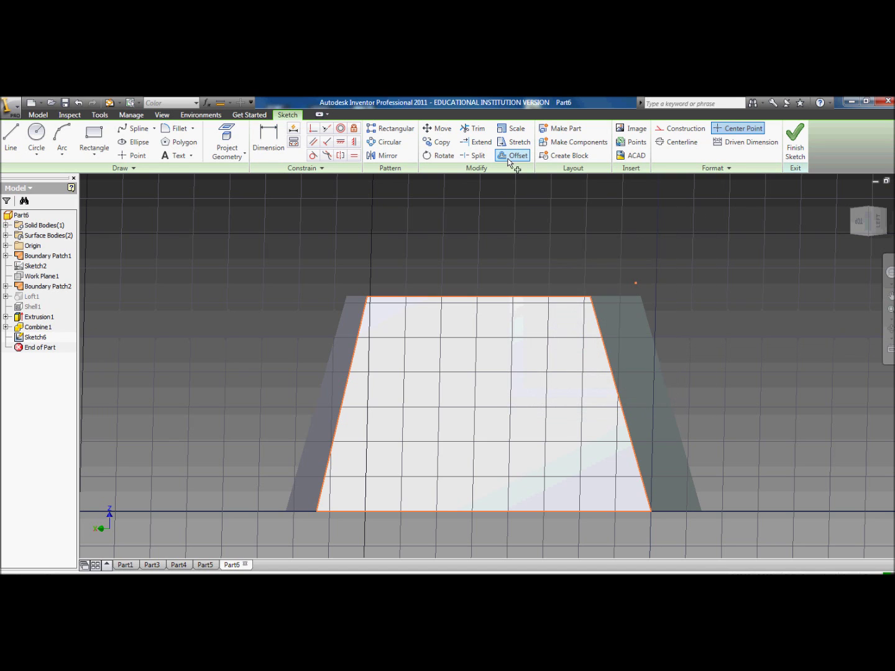
left_click(487, 296)
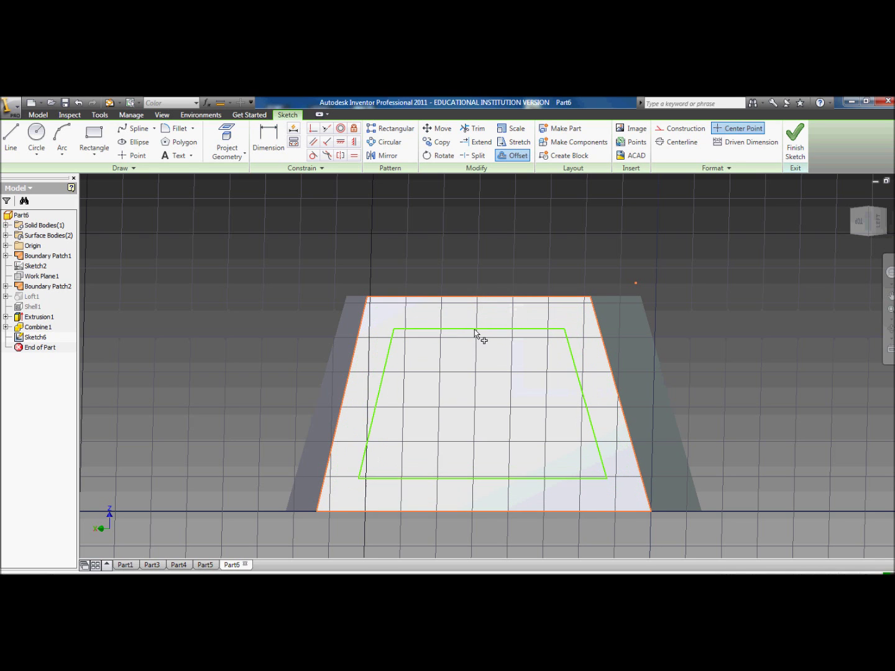
left_click(479, 331)
right_click(519, 297)
left_click(535, 303)
- Dimension the gap between the outer and inner top edges to 0.100 in and finish the sketch
key("d")
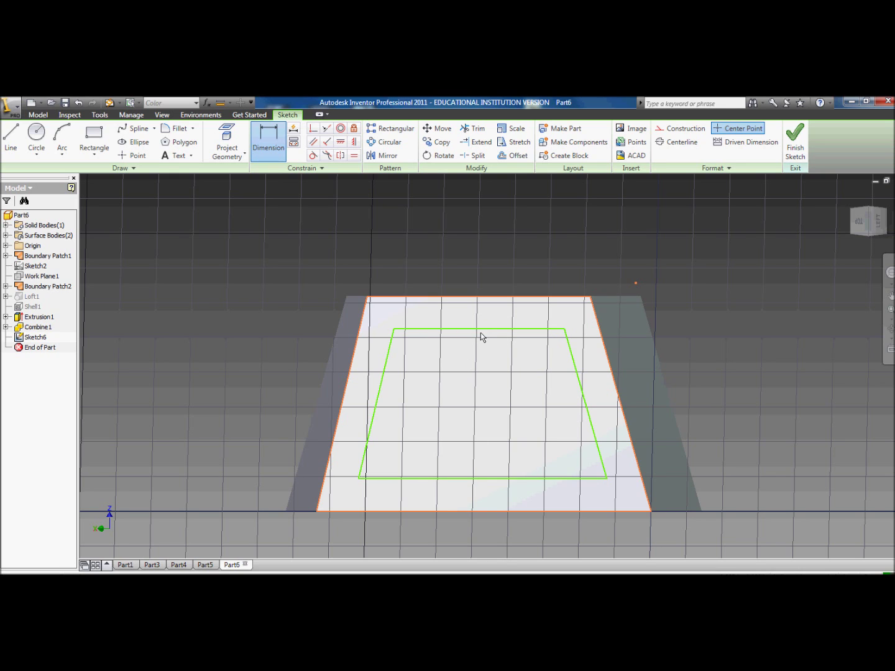
key("Escape")
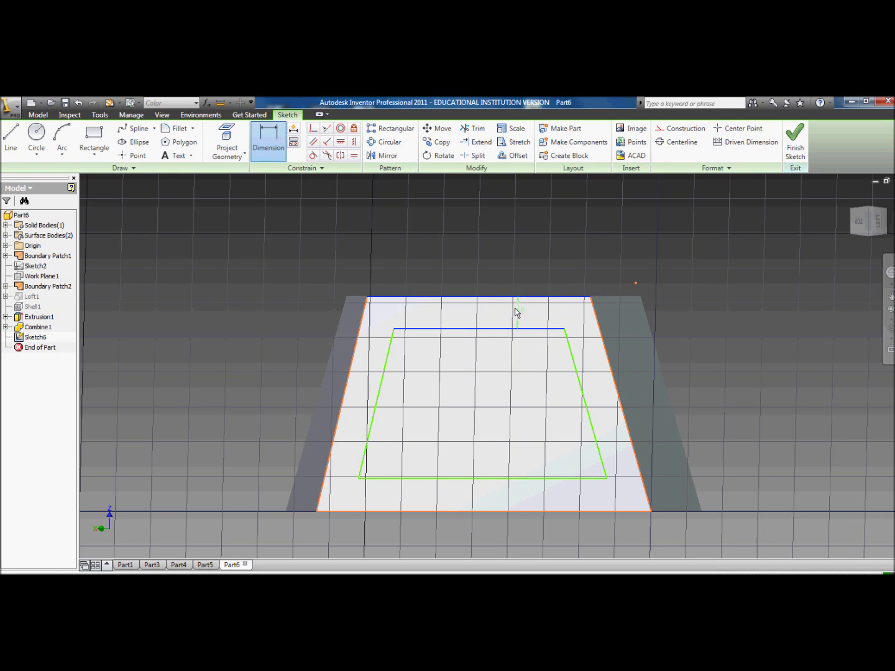
left_click(533, 315)
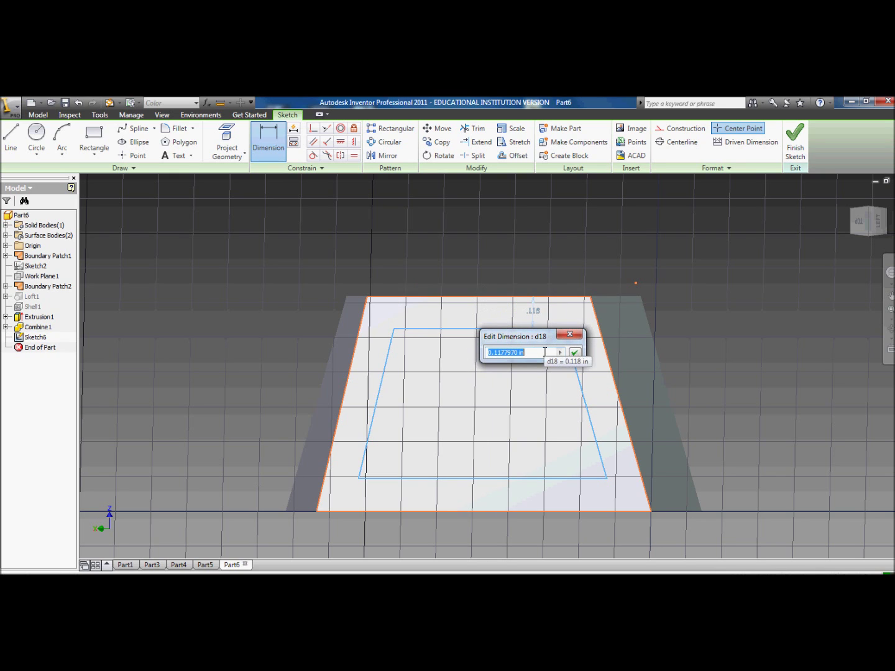
key("Return")
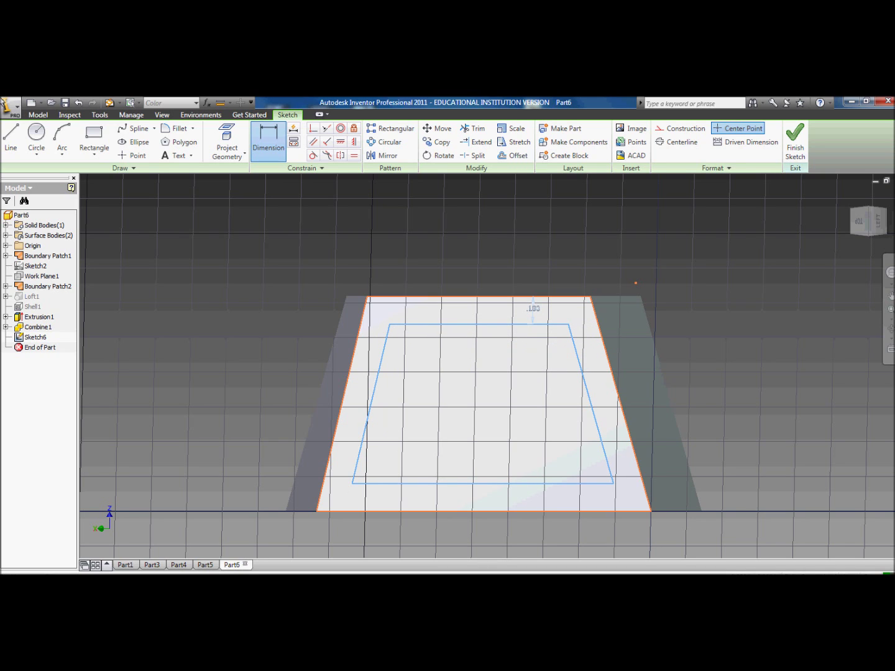
key("ctrl+z")
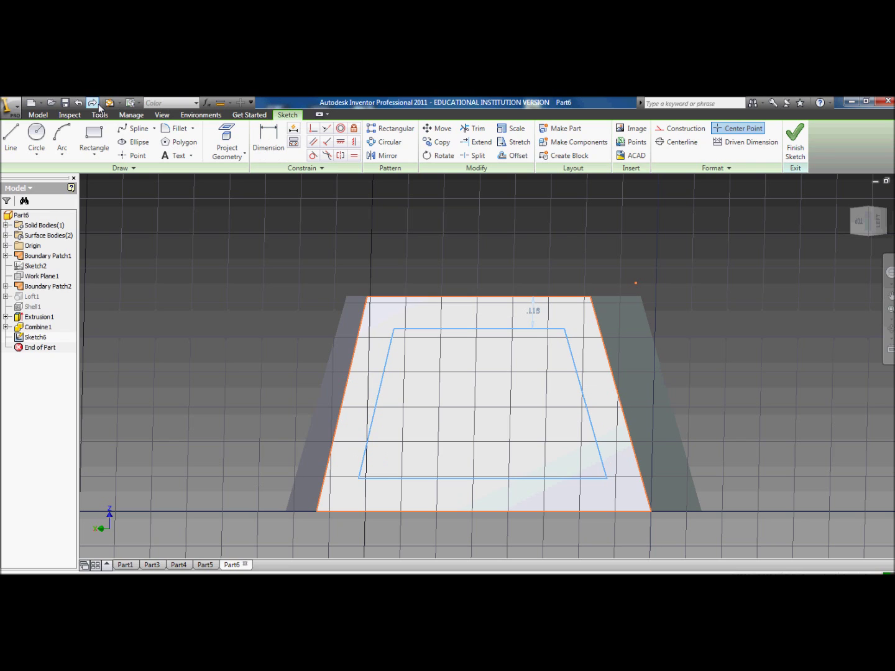
left_click(93, 103)
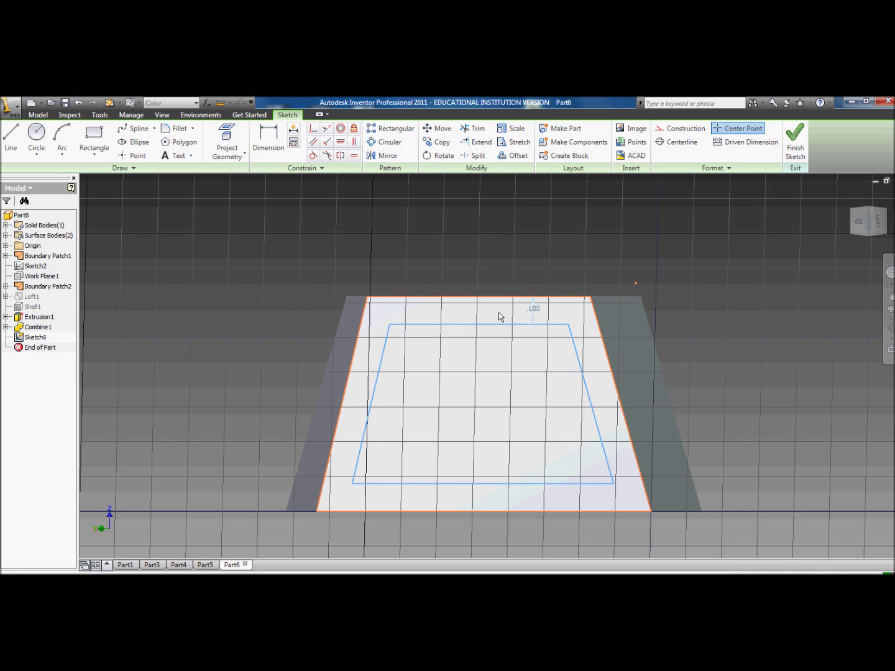
right_click(602, 245)
left_click(807, 138)
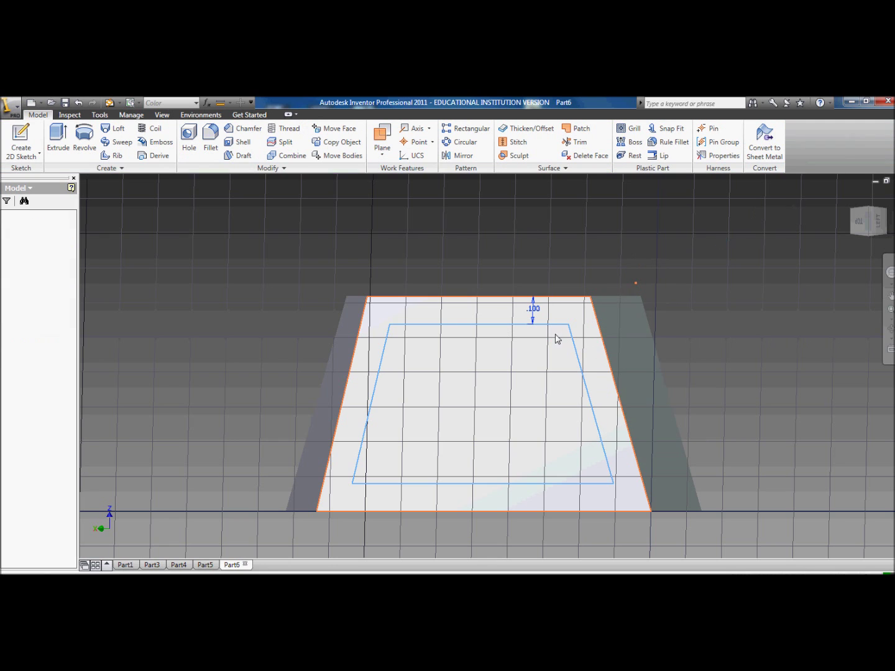
left_click(56, 132)
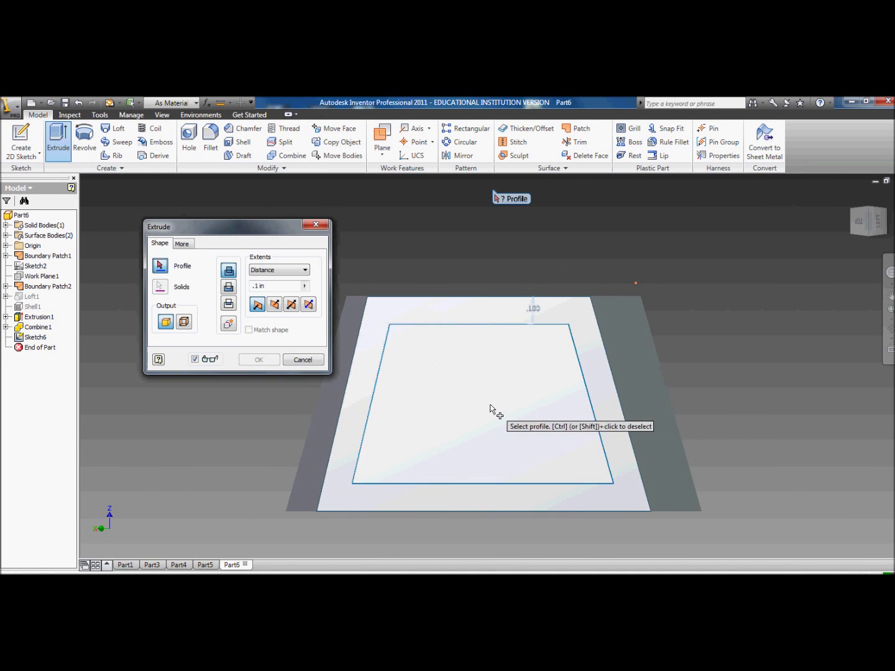
- Extrude the inner trapezoid profile with a distance of .05 in
left_click(473, 354)
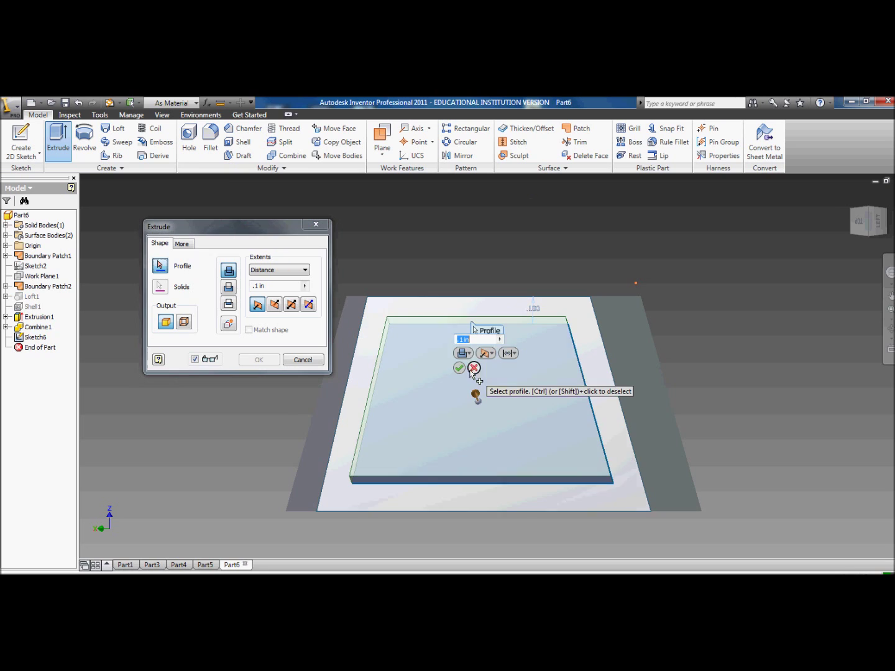
left_click(256, 286)
type("05")
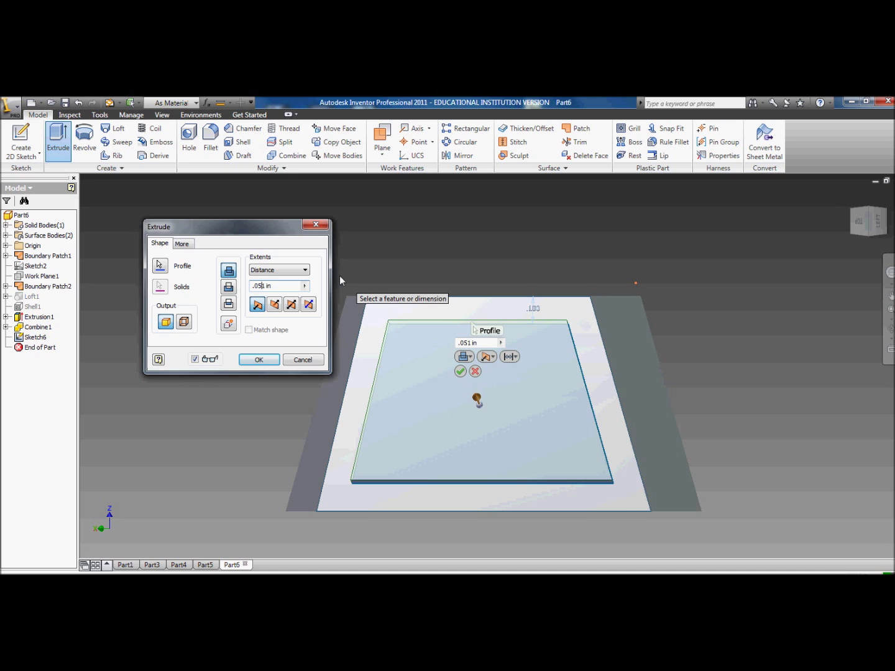
key("Delete")
type("5")
left_click(745, 382)
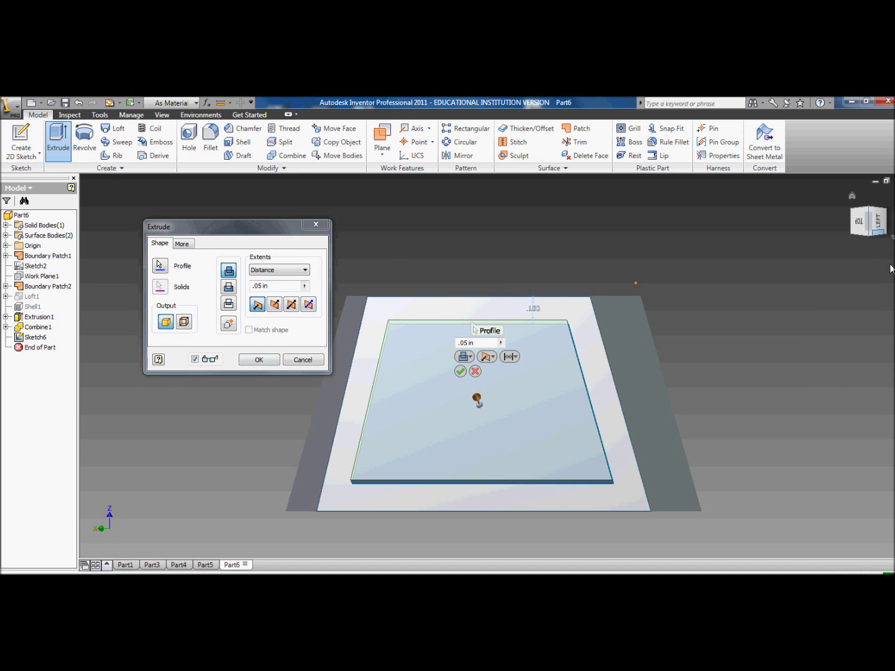
- Flip the .05 in extrusion to cut into the front face, check it, and confirm
middle_click_drag(589, 414, 601, 299, "shift")
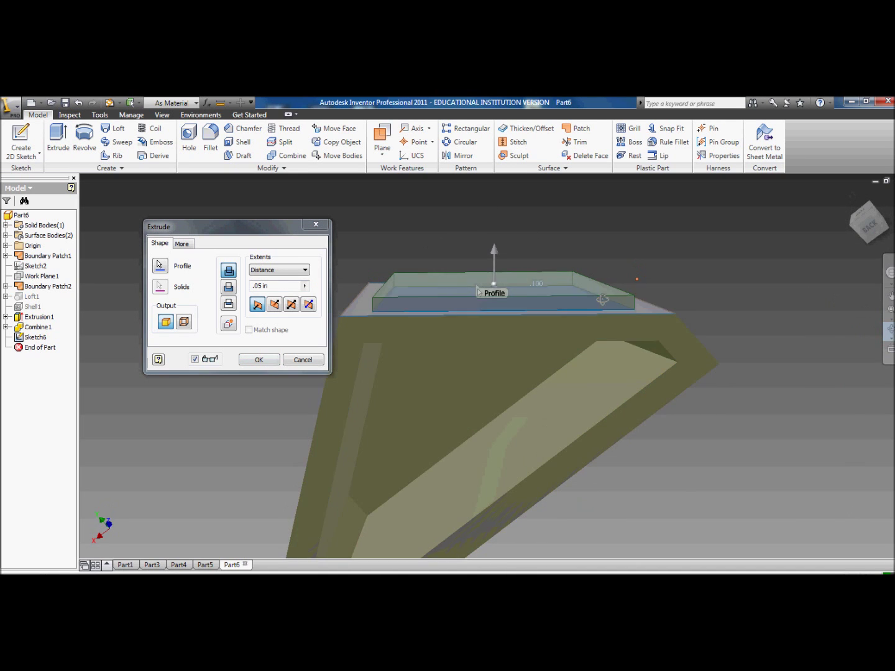
key("F4")
key("Escape")
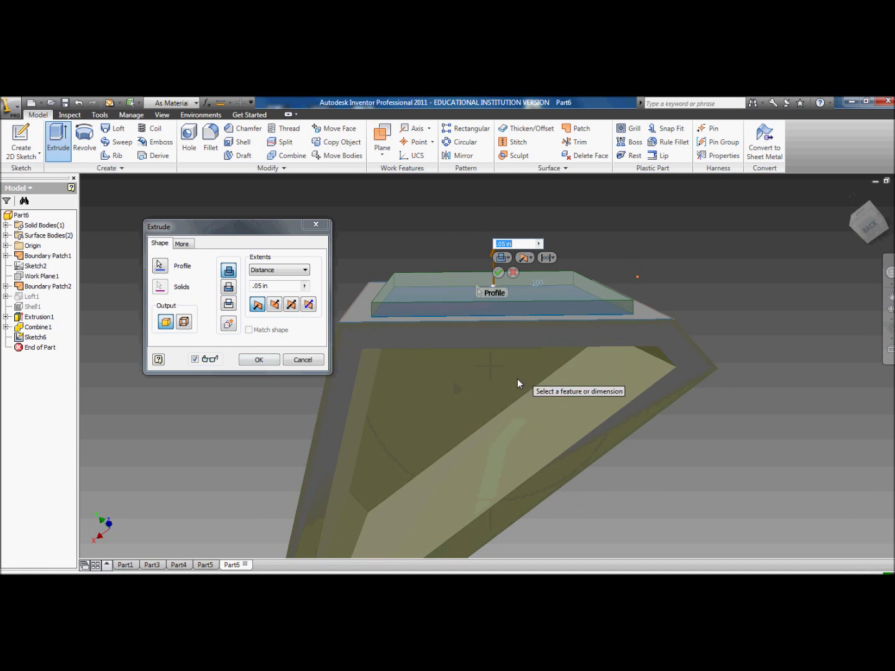
left_click(276, 307)
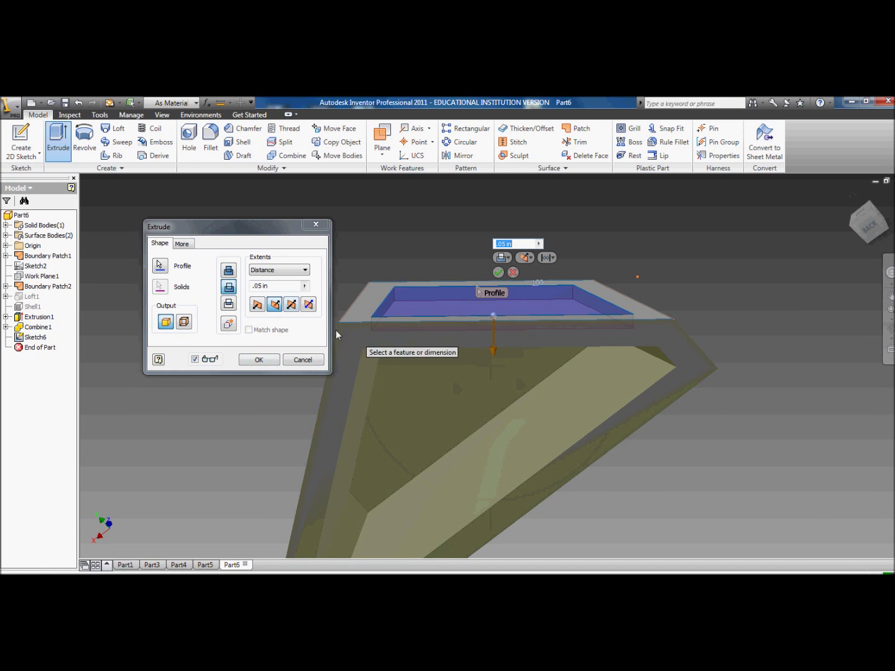
left_click(890, 329)
mouse_move(486, 470)
left_mouse_down()
mouse_move(489, 489)
mouse_move(559, 439)
mouse_move(476, 456)
left_mouse_up()
key("Escape")
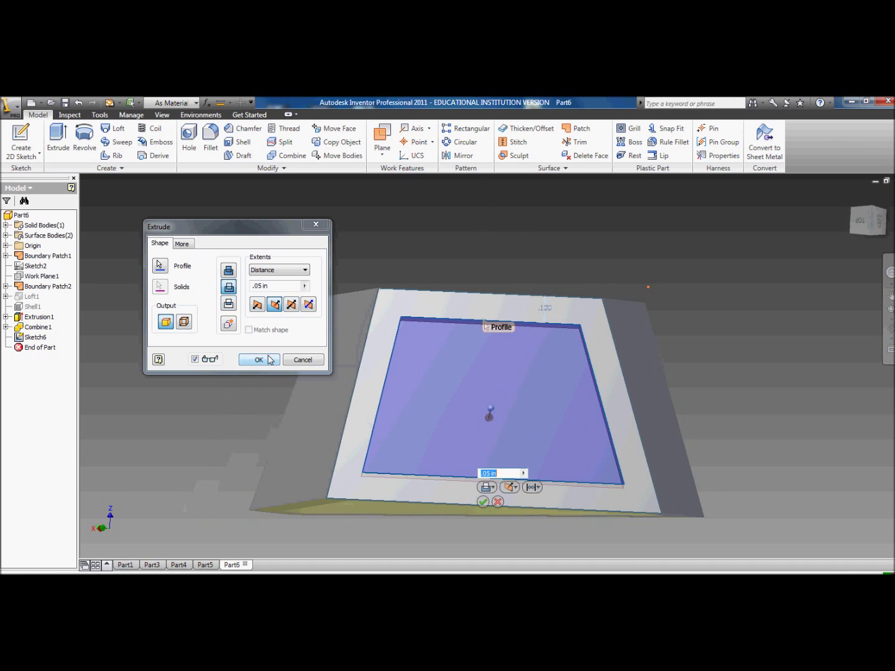
left_click(269, 359)
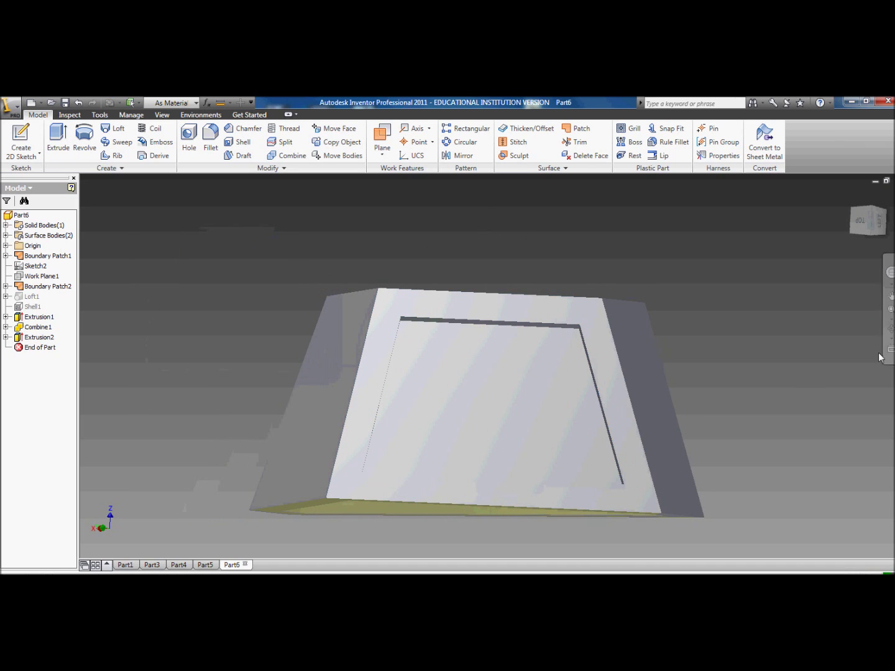
- Orbit to inspect the recess, then use the ViewCube to face the top trapezoid face squarely
left_click_drag(435, 373, 781, 277)
key("Escape")
left_click(873, 227)
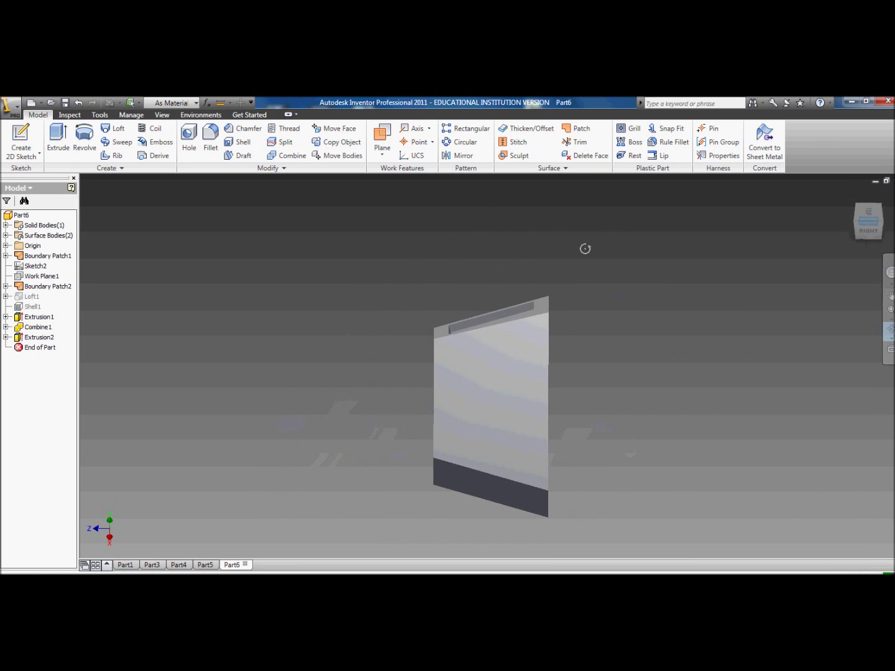
left_click(879, 202)
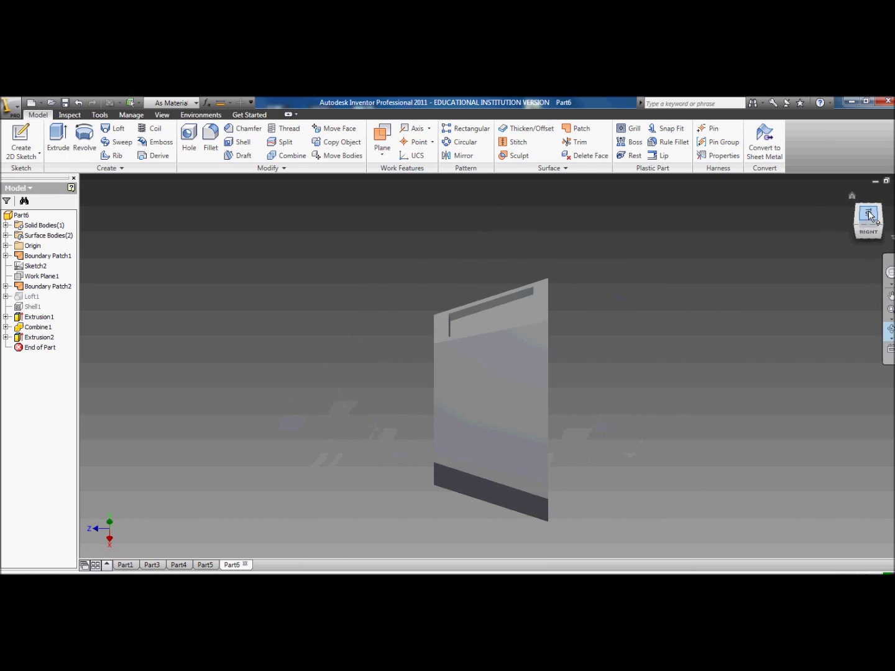
left_click(849, 221)
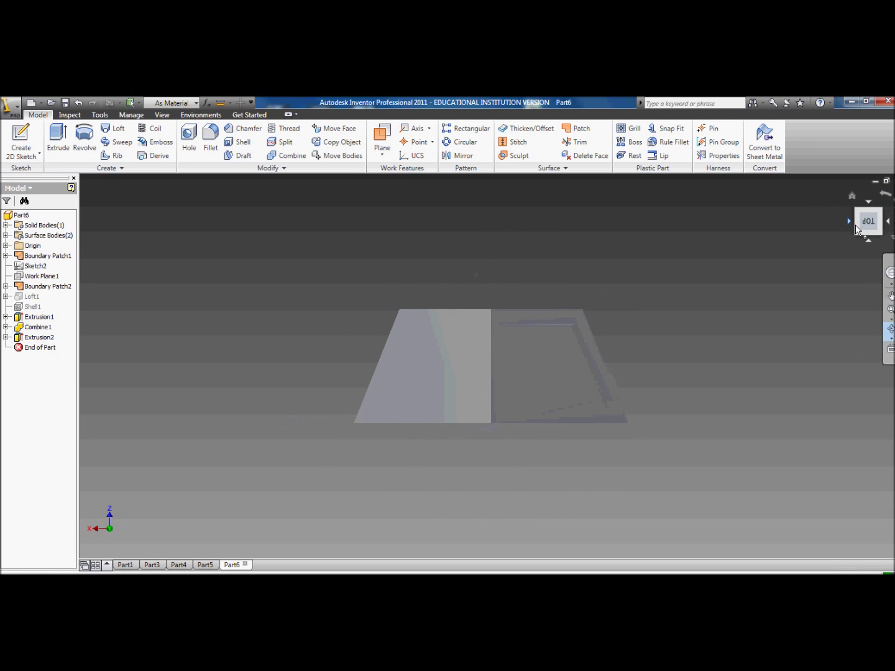
left_click(857, 229)
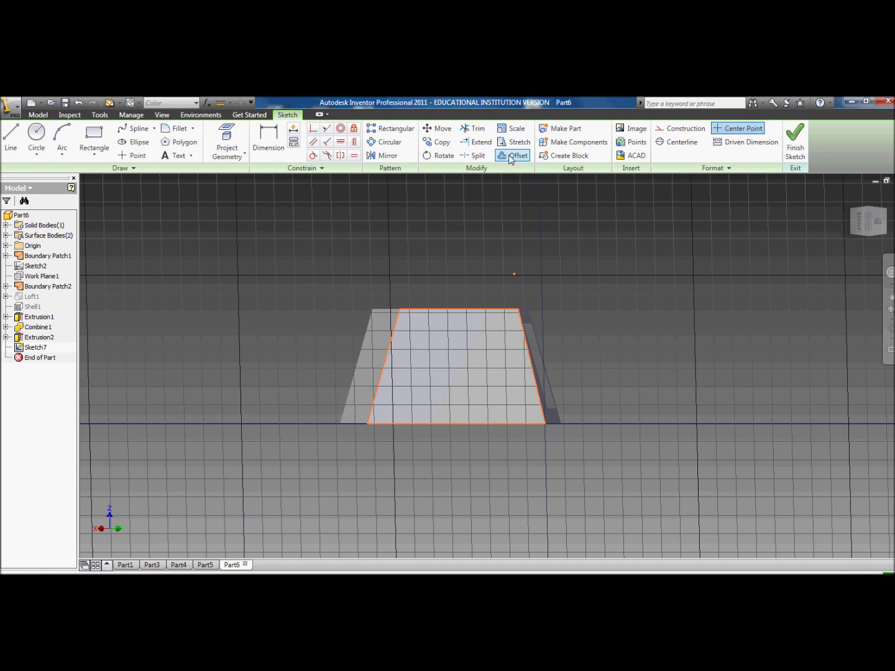
- Offset the top face's trapezoid inward and dimension the gap to 0.1 in
left_click(442, 311)
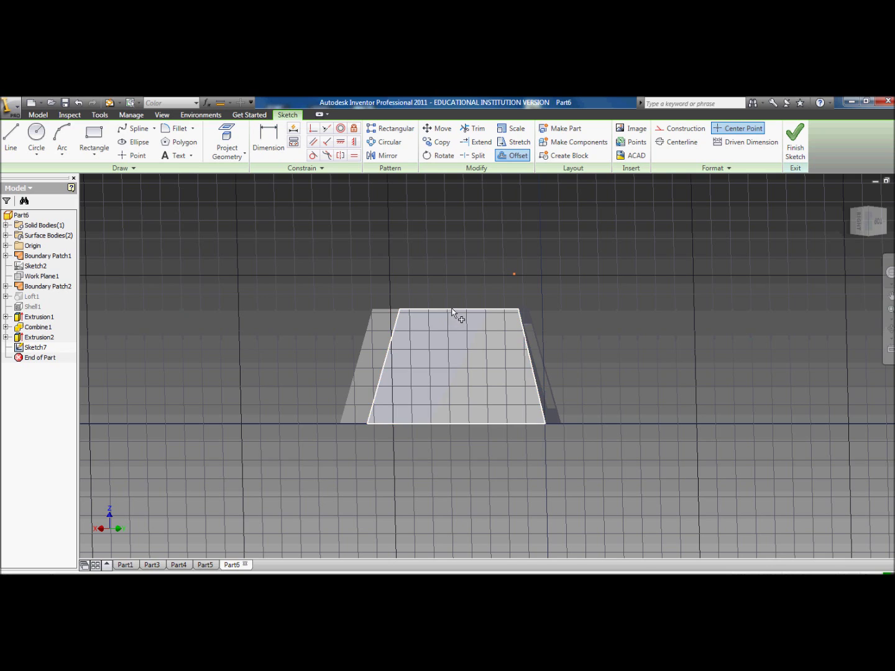
left_click(454, 331)
right_click(477, 316)
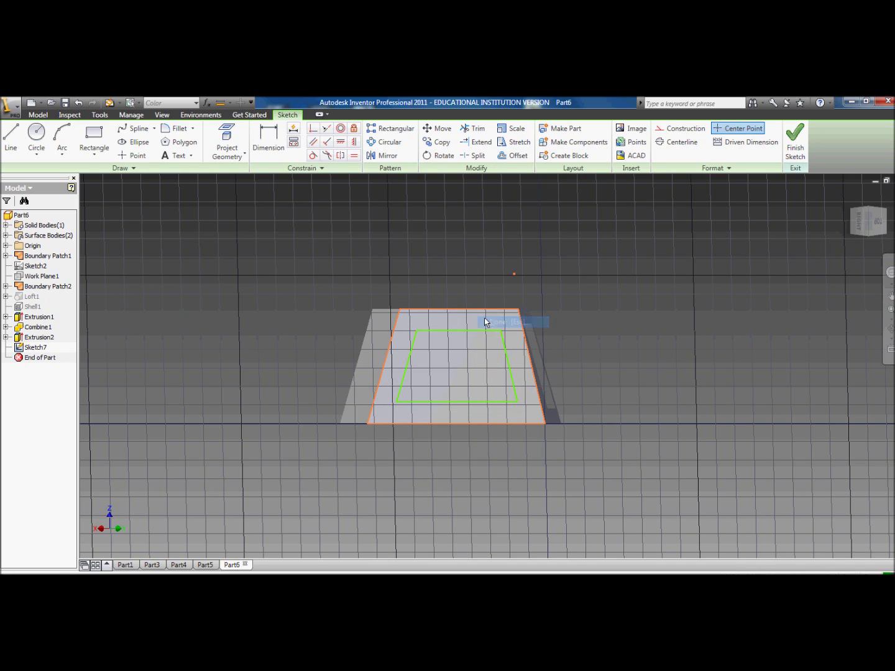
key("d")
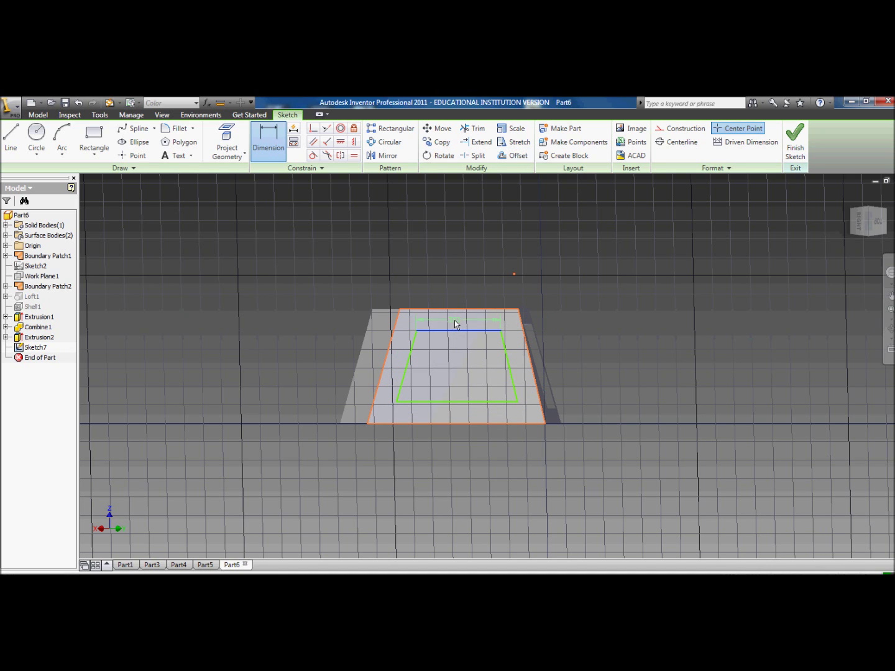
left_click(458, 314)
left_click(466, 321)
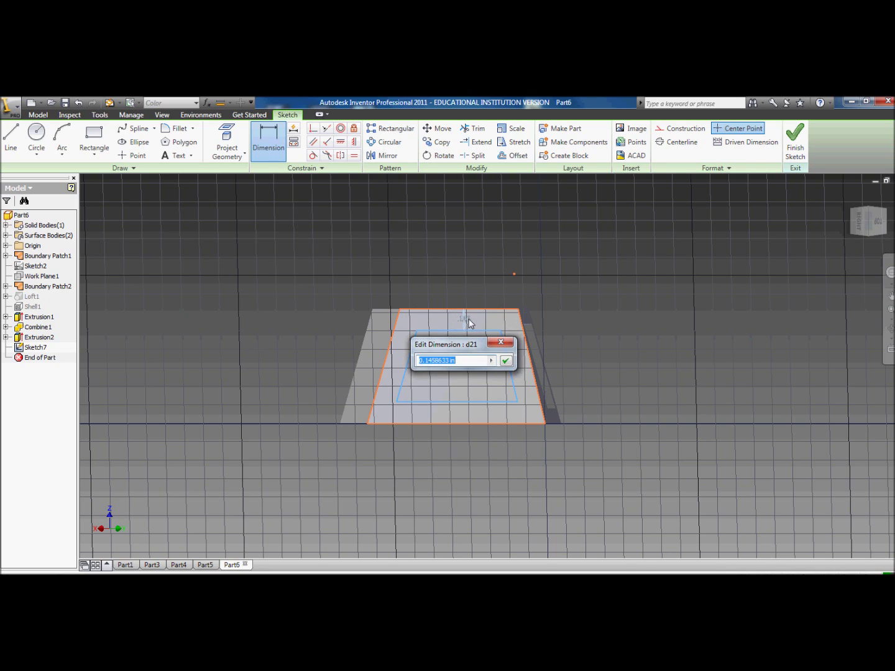
type("0.1")
key("Return")
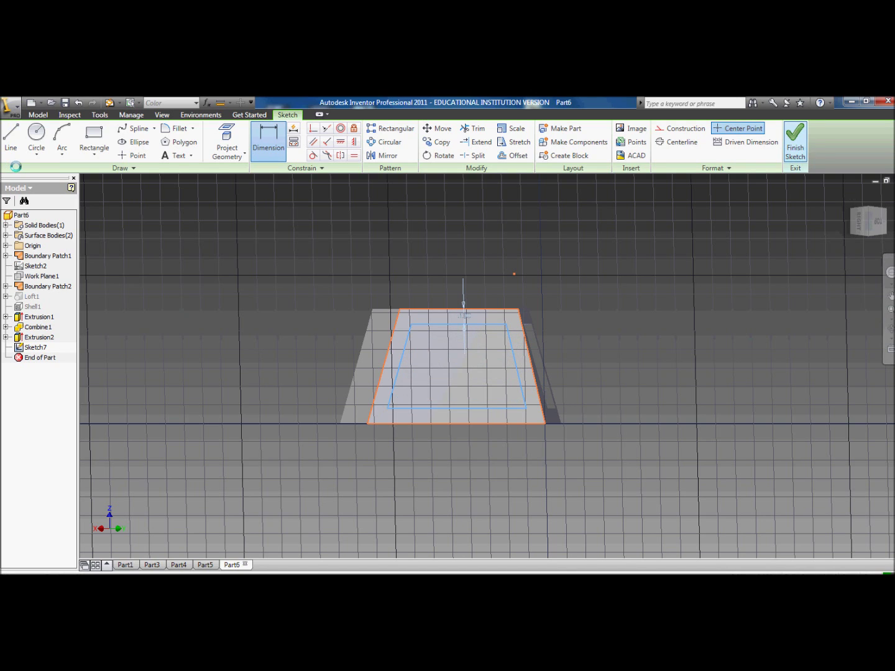
- Cut the inner trapezoid 0.05 in into the lid as a recessed panel
key("e")
left_click(446, 361)
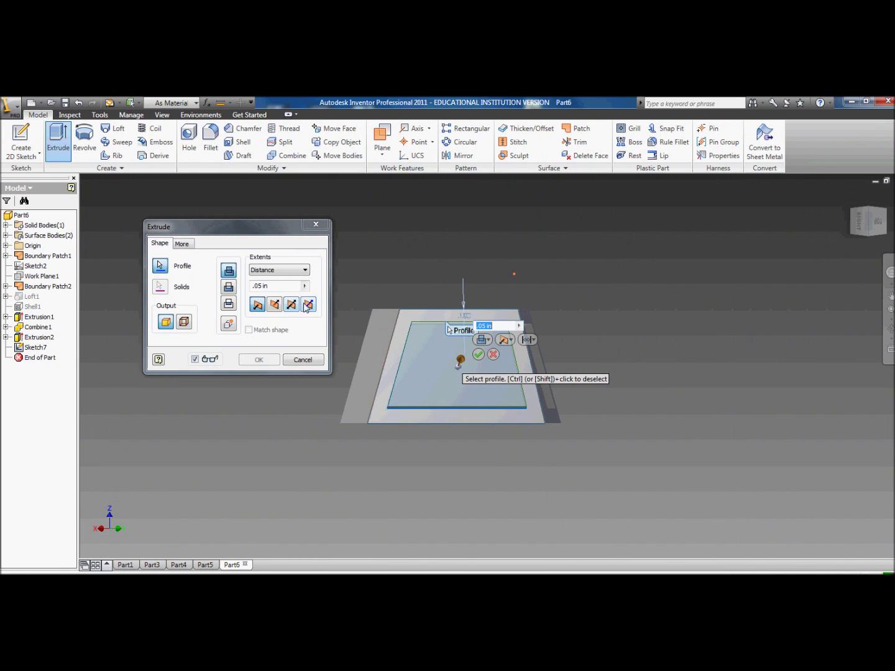
left_click(274, 304)
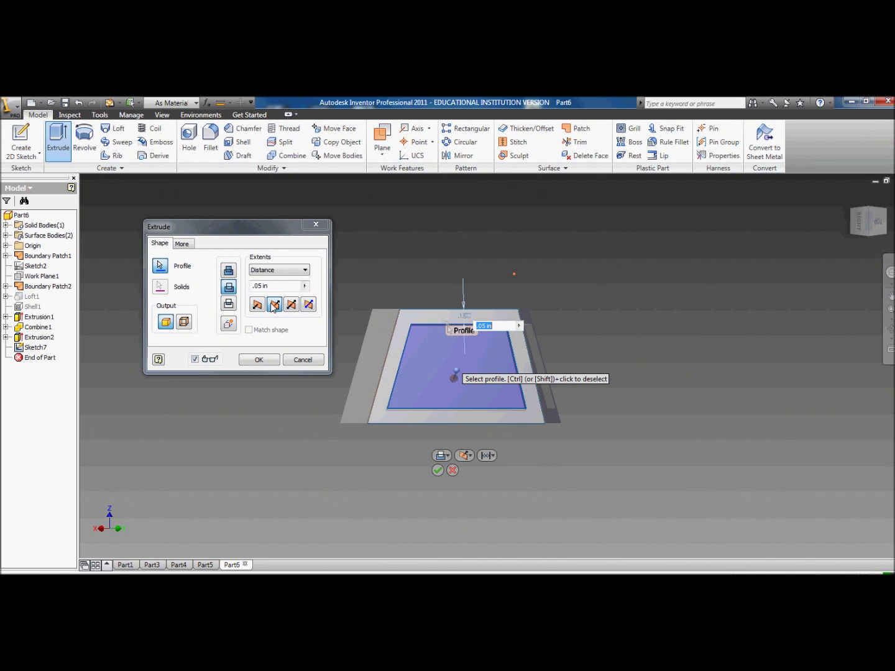
left_click(264, 358)
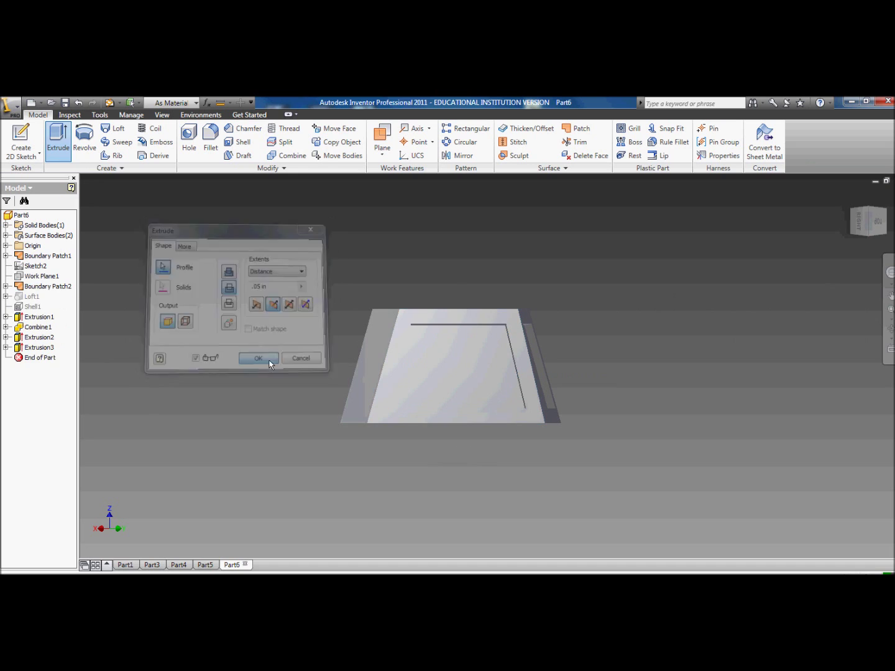
left_click(890, 330)
left_click_drag(435, 323, 354, 289)
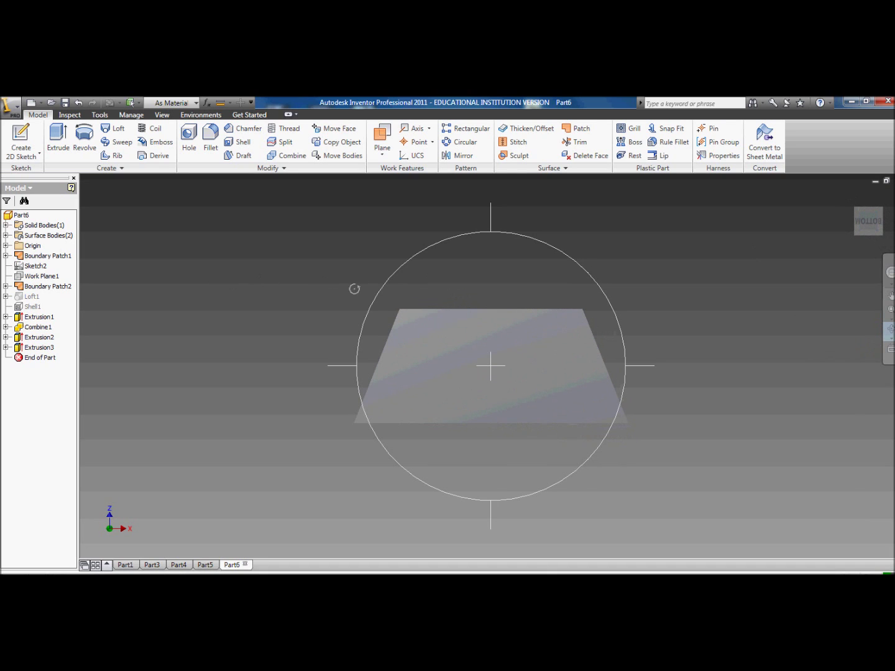
- Stop orbiting and start a new 2D sketch on the back trapezoid face
right_click(285, 301)
left_click(291, 306)
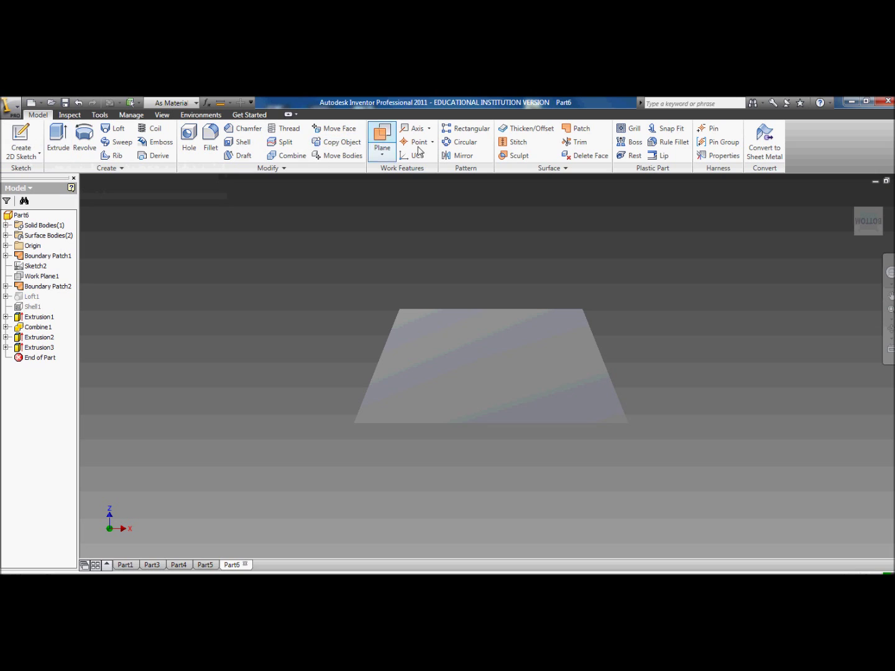
left_click(21, 138)
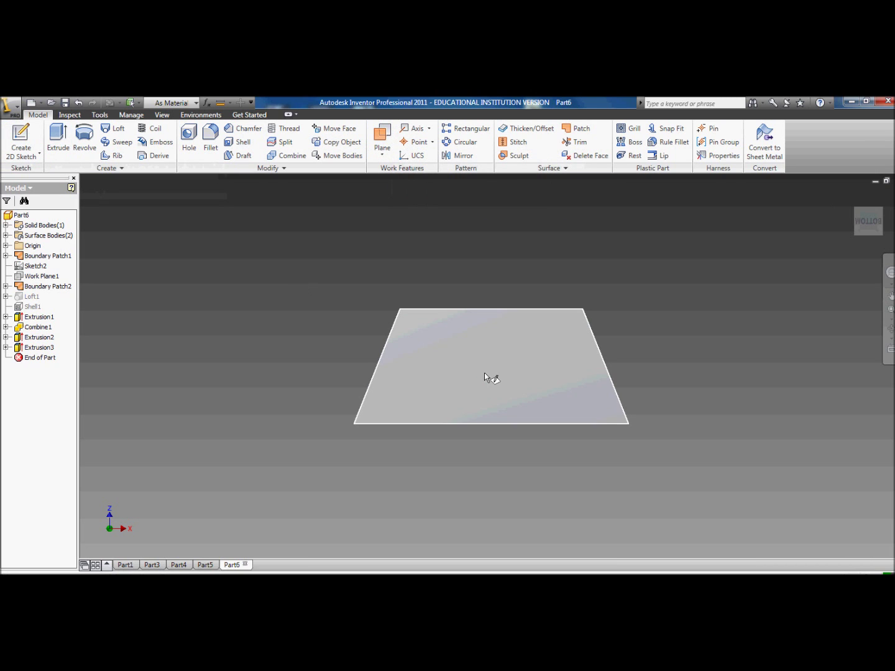
left_click(483, 371)
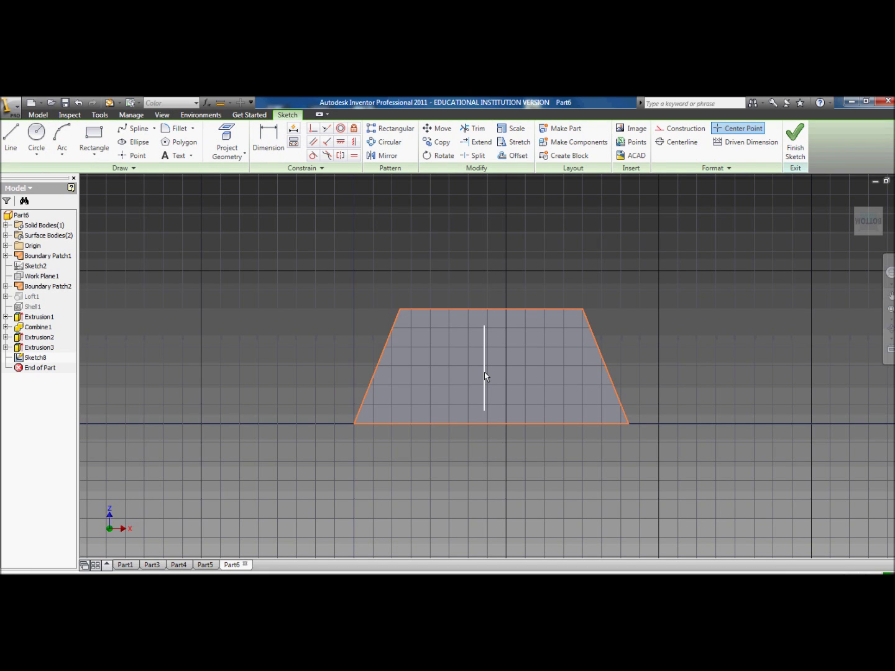
- Place three sketch points: one near the top centre, two lower left and right
left_click(133, 155)
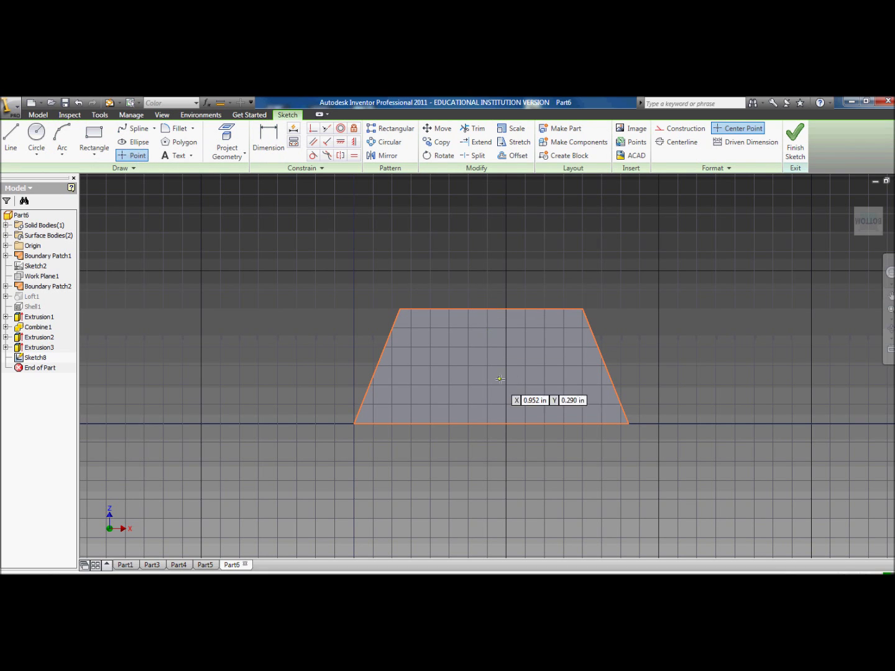
left_click(491, 351)
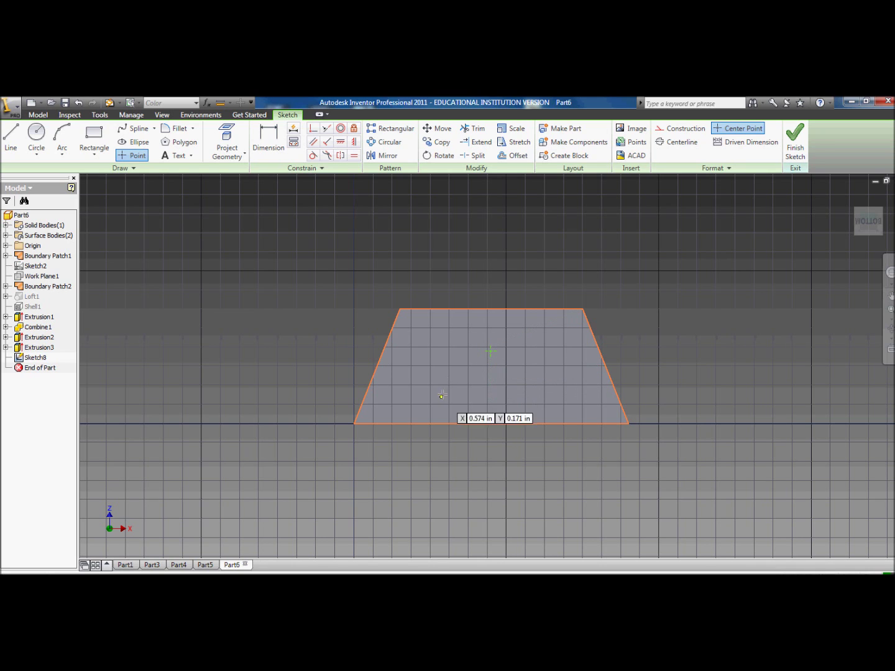
left_click(415, 394)
left_click(566, 395)
right_click(634, 384)
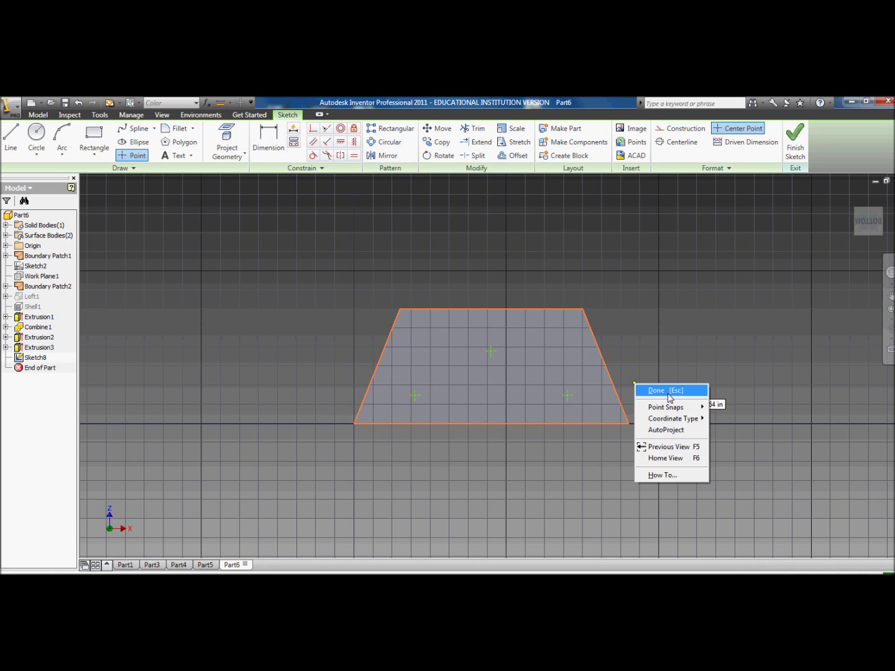
left_click(668, 392)
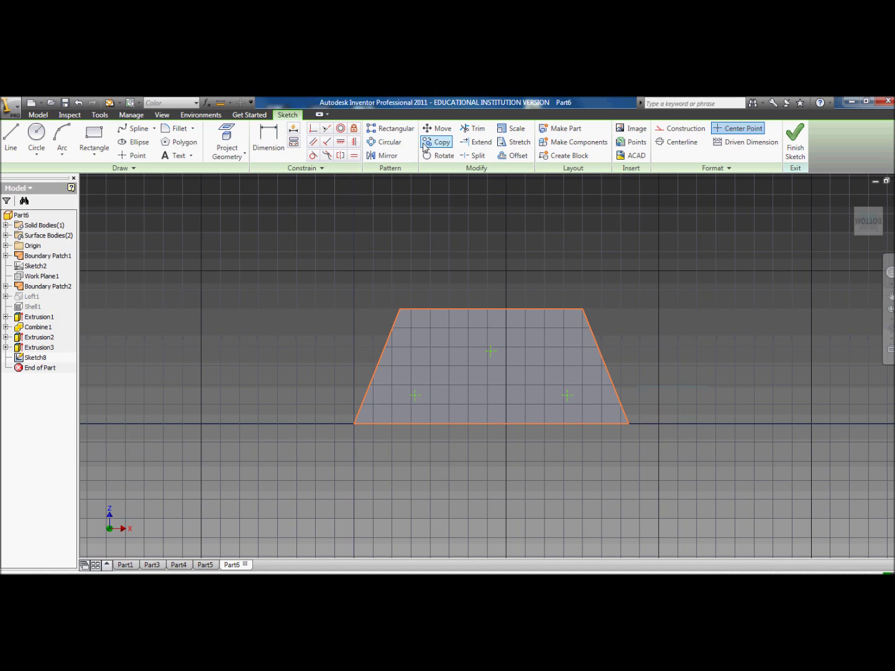
key("d")
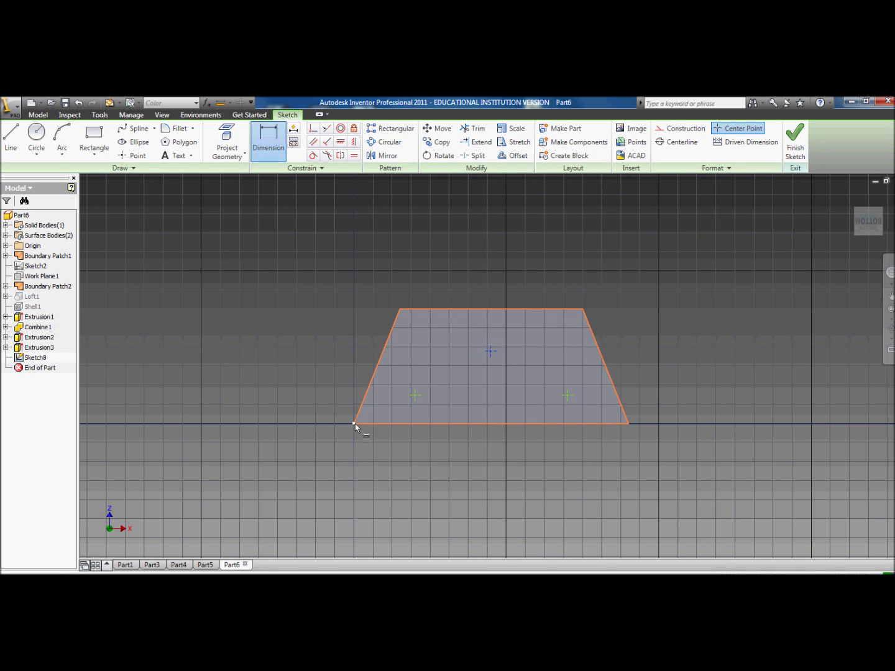
- Dimension the upper centre point 0.5 above the trapezoid's bottom edge
scroll(356, 426, "up", 2)
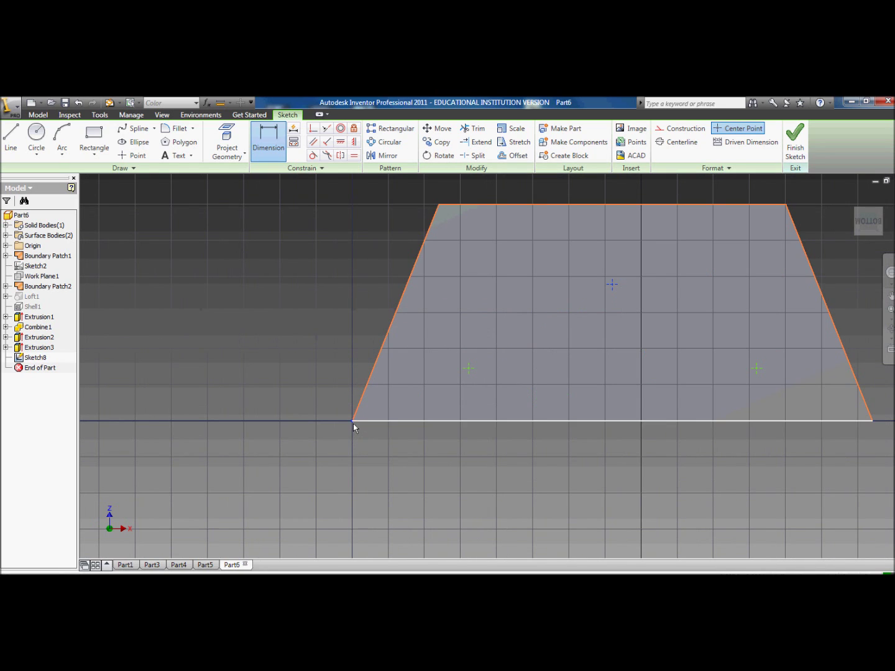
left_click(353, 423)
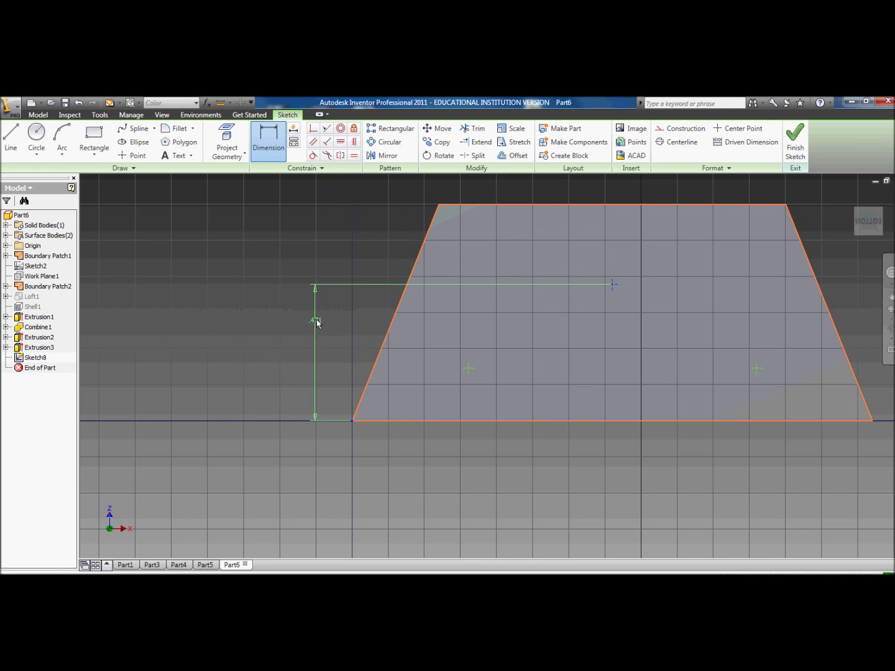
left_click(301, 353)
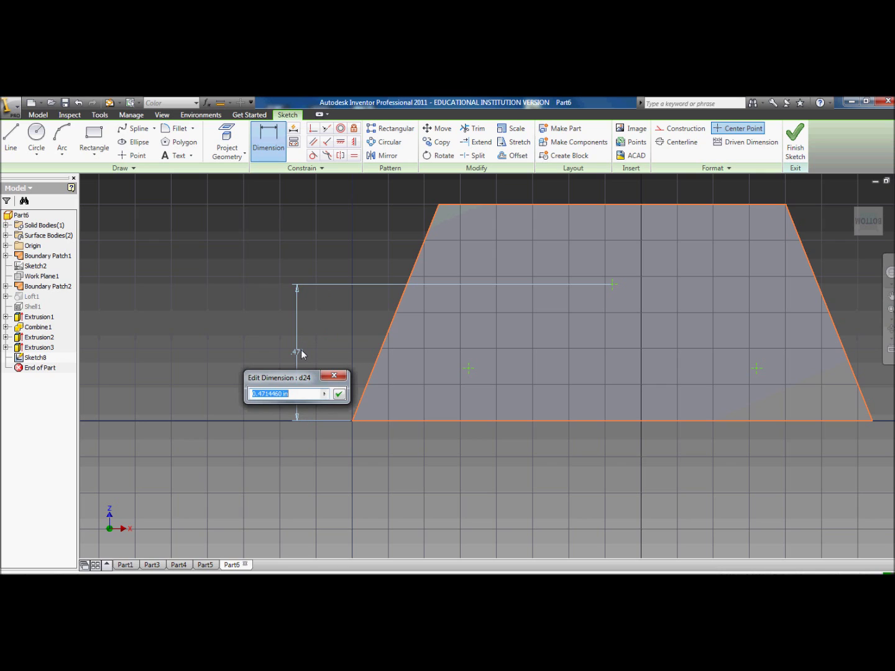
type("0.5")
key("Return")
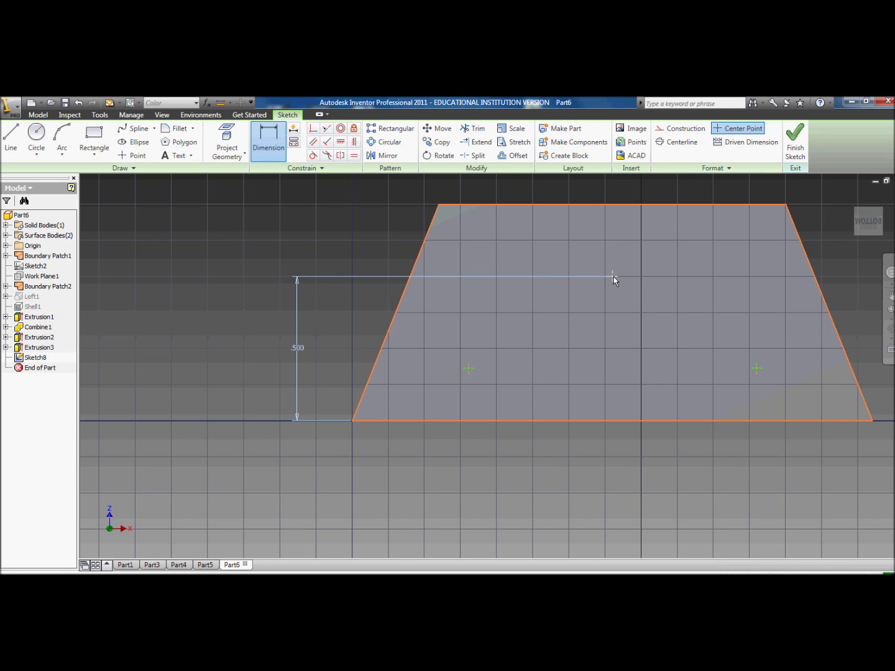
- Discard a stray dimension and start a horizontal dimension between the top point and bottom-left corner
left_click(624, 420)
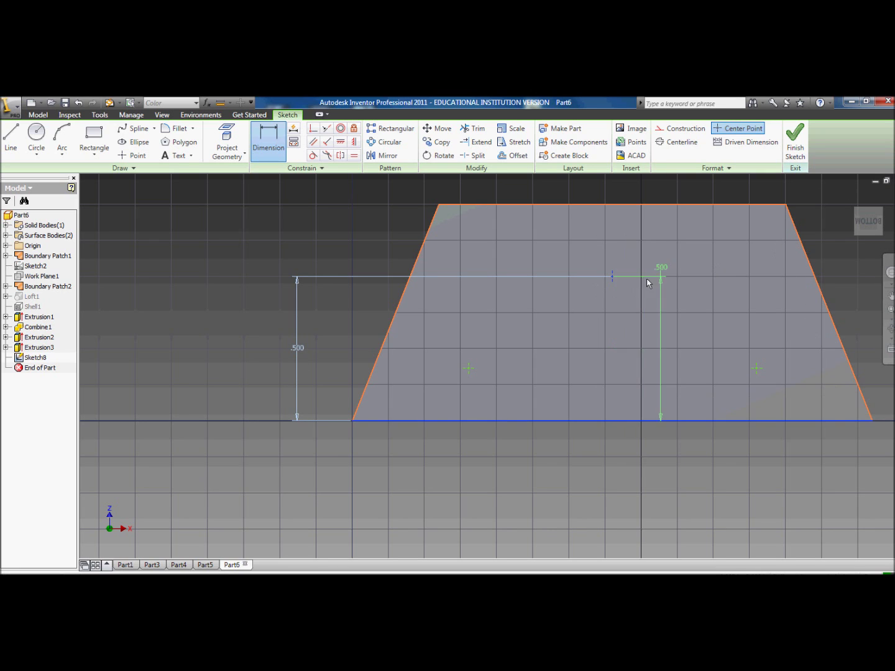
right_click(708, 276)
left_click(724, 279)
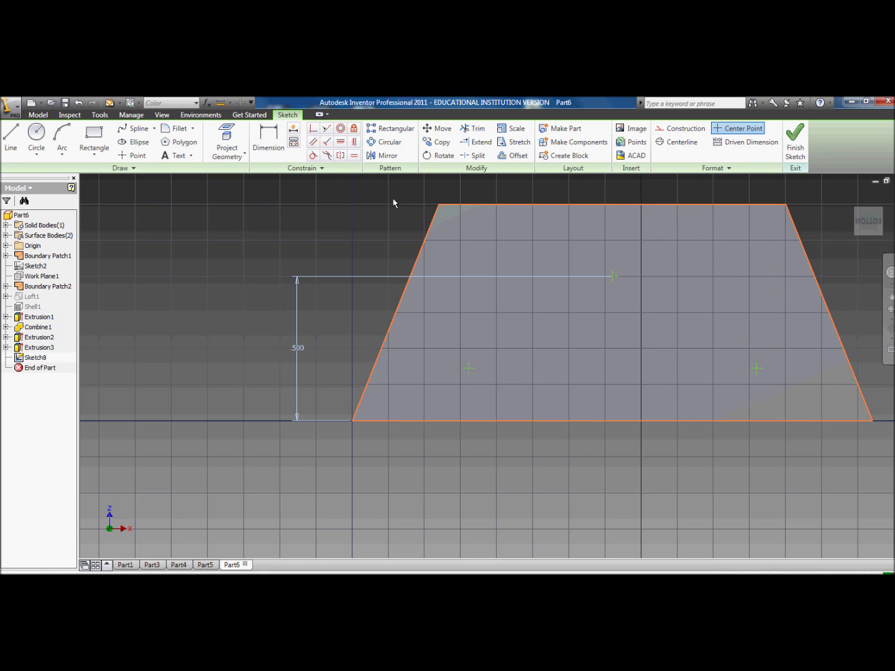
left_click(268, 142)
left_click(613, 276)
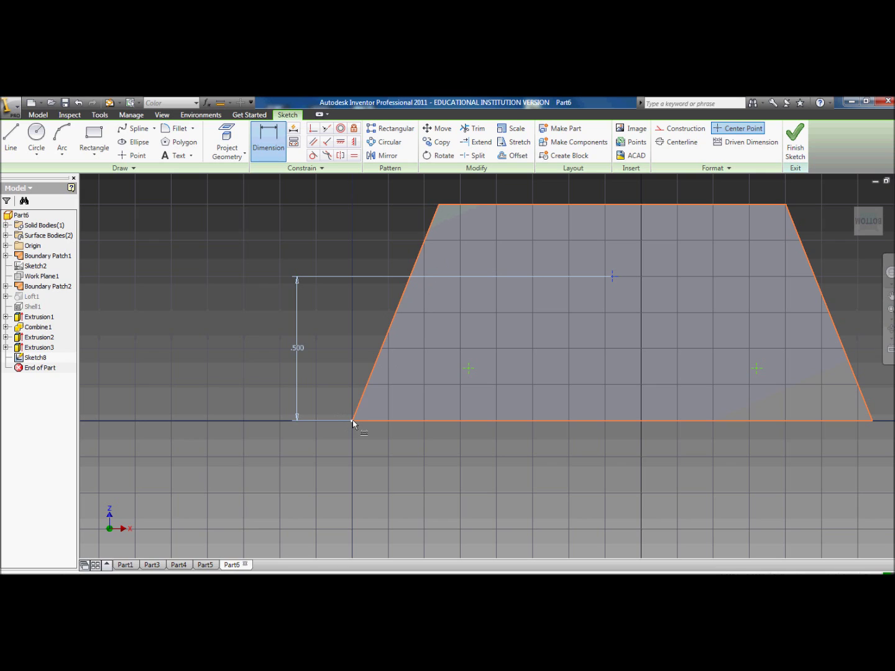
mouse_move(353, 430)
left_click(352, 422)
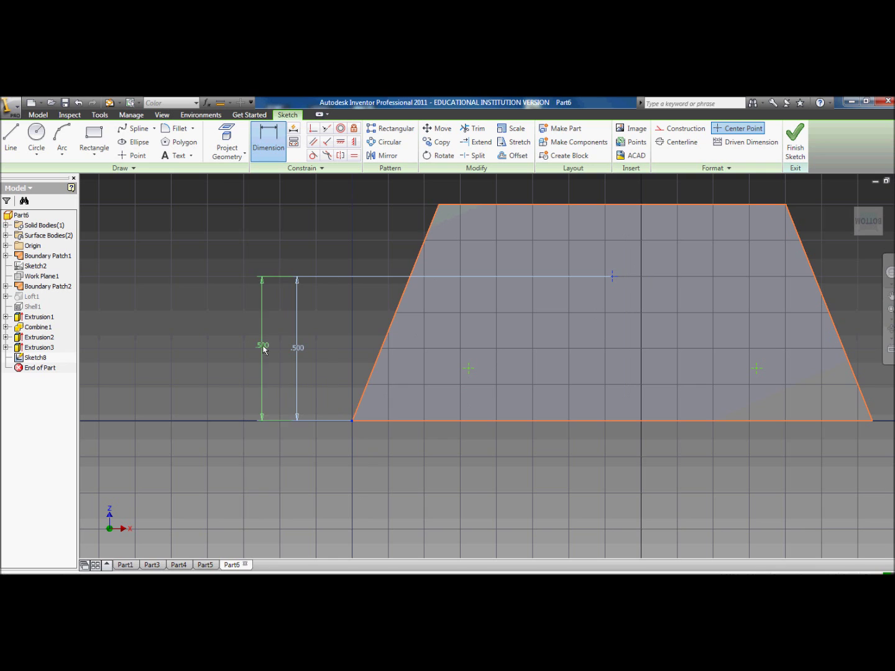
middle_click_drag(388, 229, 314, 339)
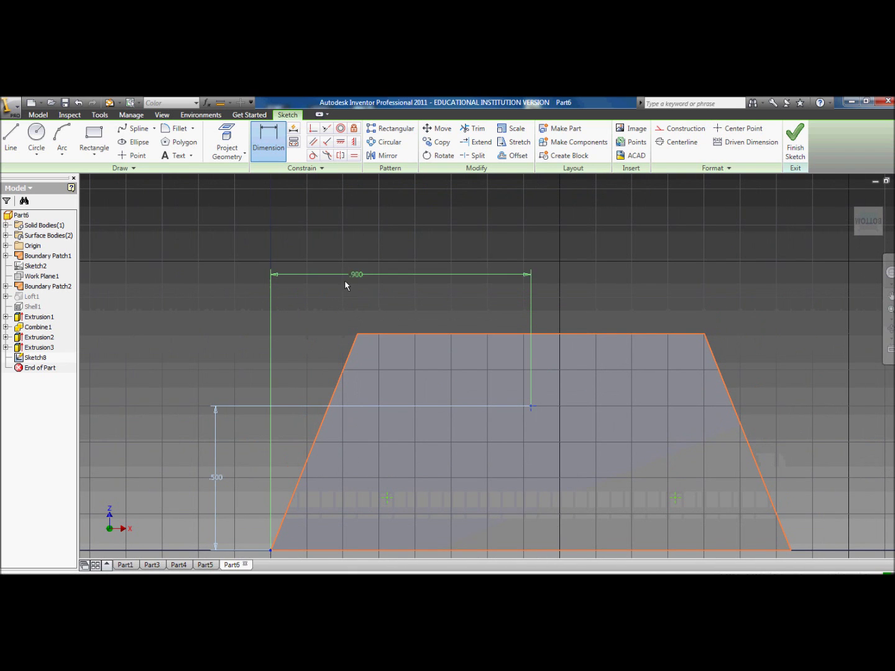
- Place the 0.900 horizontal dimension and set the left lower point 0.625 from the upper point
left_click(387, 274)
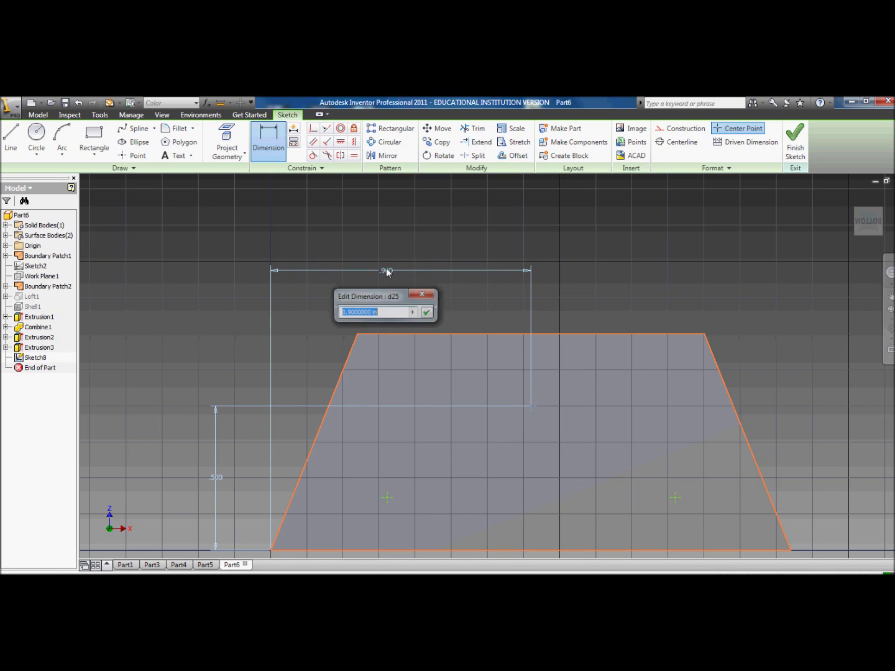
key("Return")
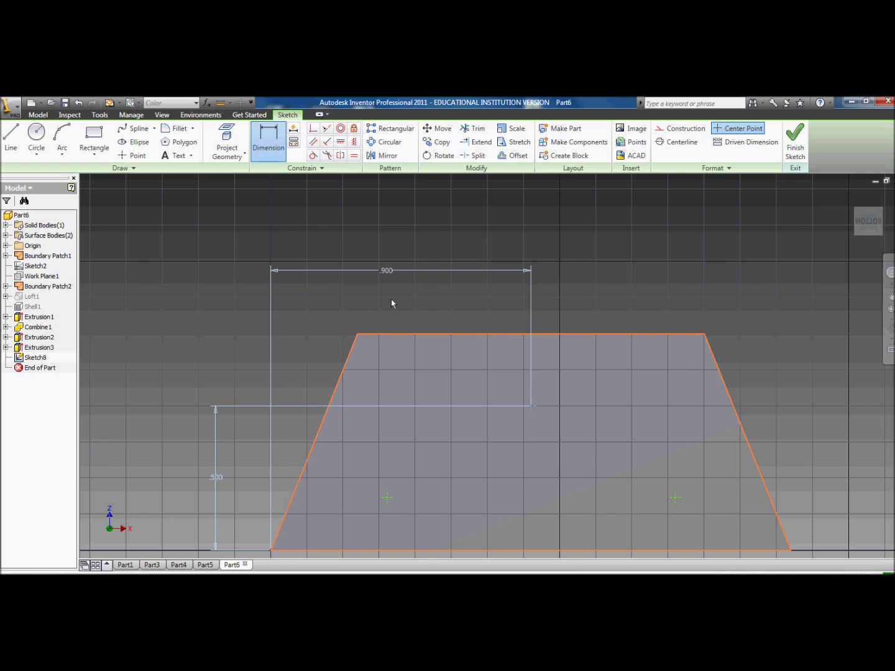
scroll(391, 303, "down", 3)
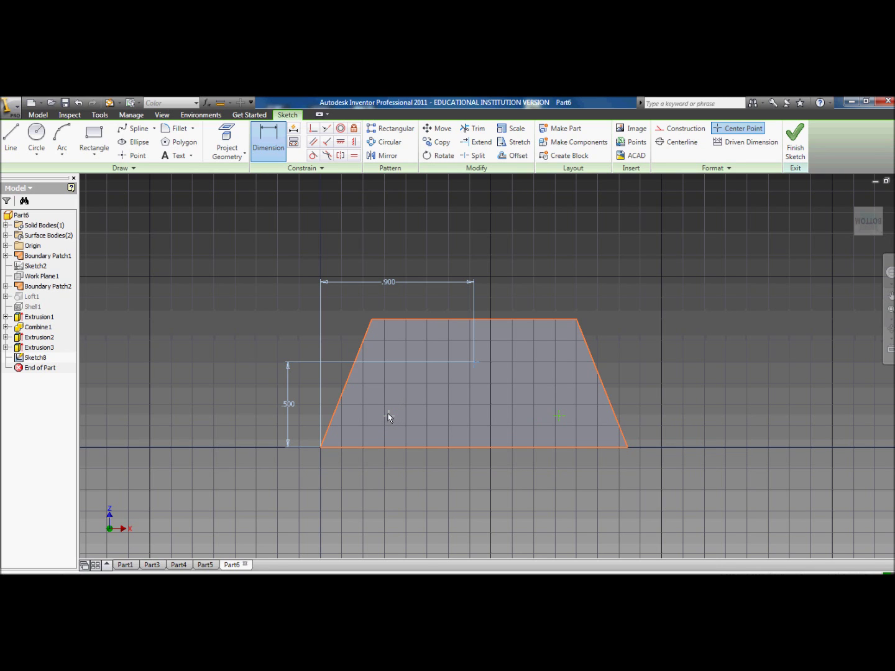
left_click(389, 416)
left_click(474, 361)
left_click(442, 488)
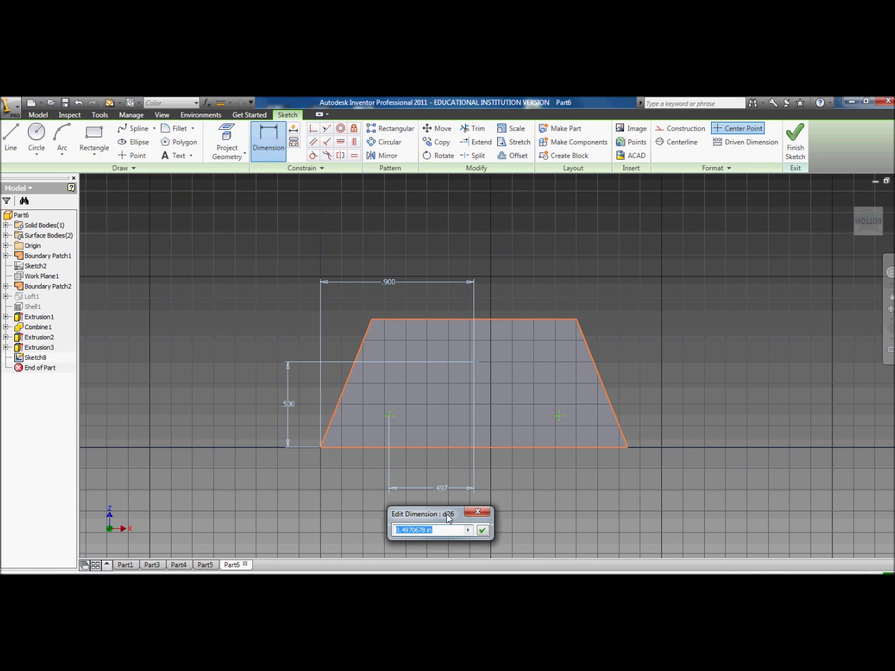
type("0.625")
key("Return")
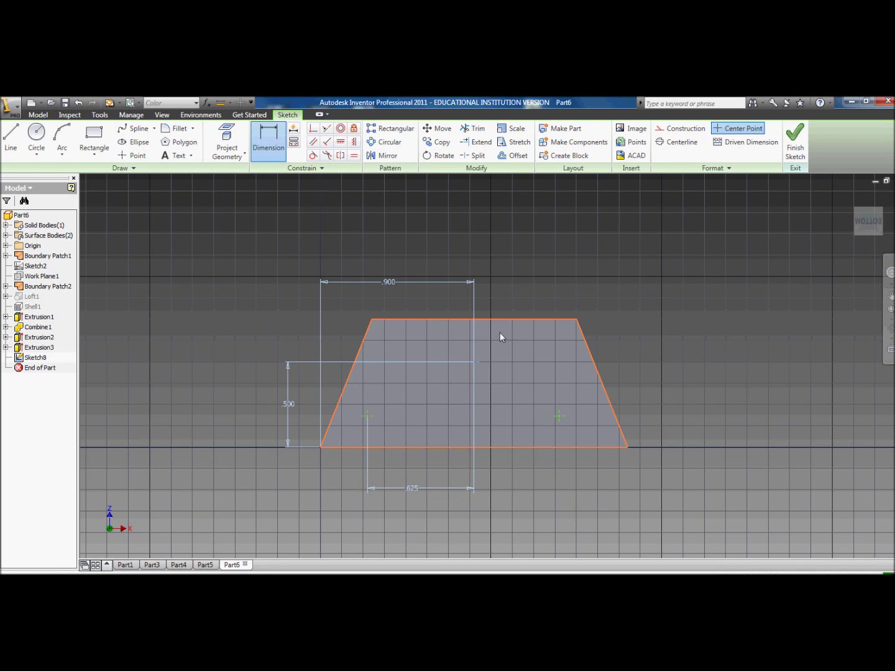
- Set the right lower point 0.625 to the right of the upper point
left_click(562, 416)
left_click(474, 362)
left_click(517, 488)
type("0.")
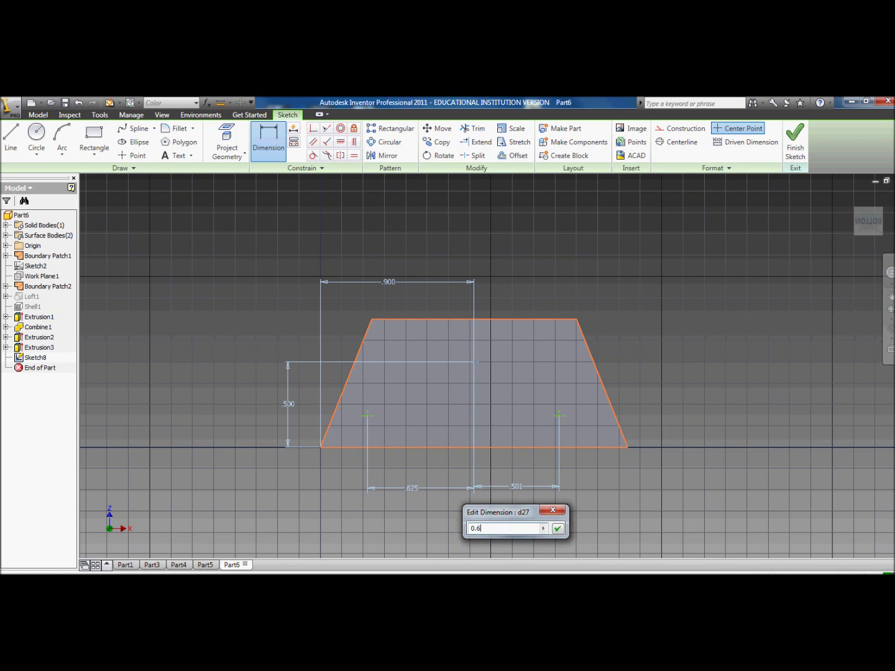
type("625")
key("Return")
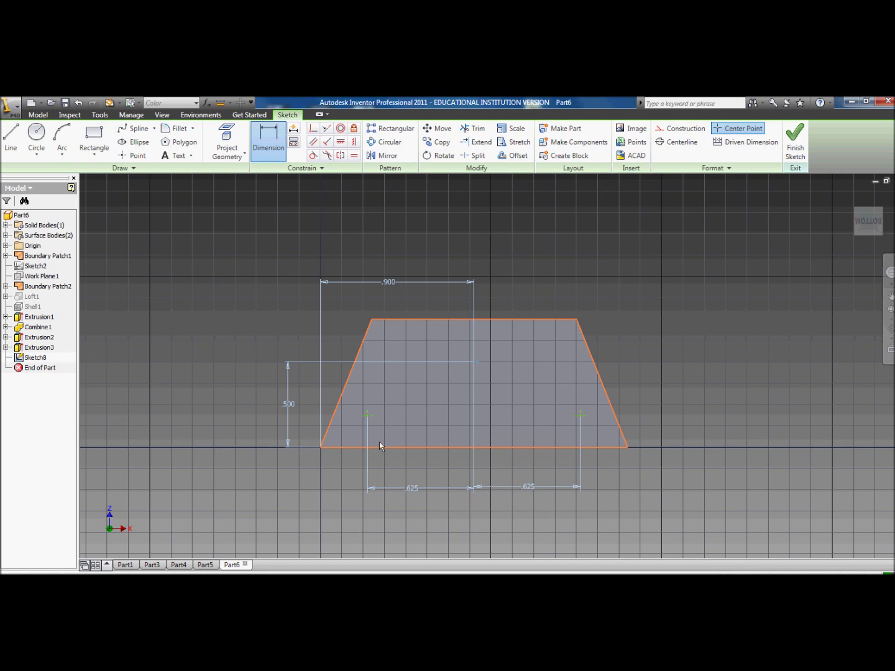
- Dimension both lower points 0.125 above the trapezoid's base
left_click(367, 416)
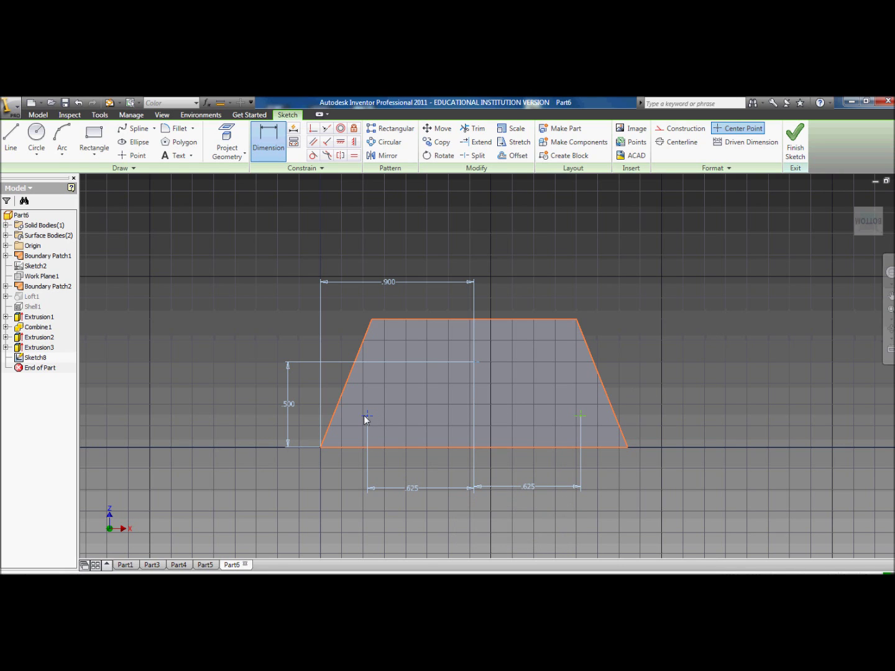
left_click(321, 446)
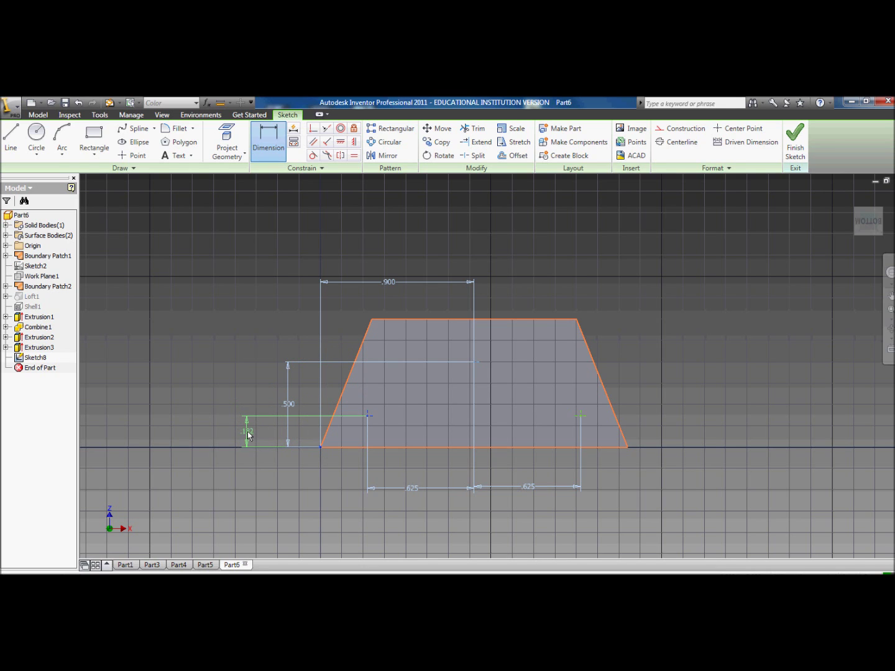
left_click(250, 434)
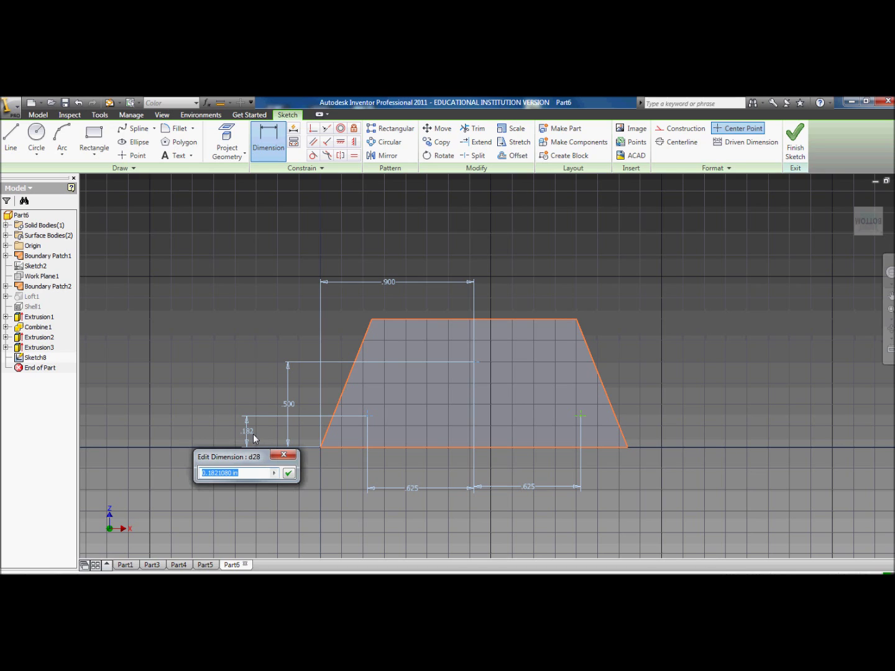
type("0.125")
left_click(288, 473)
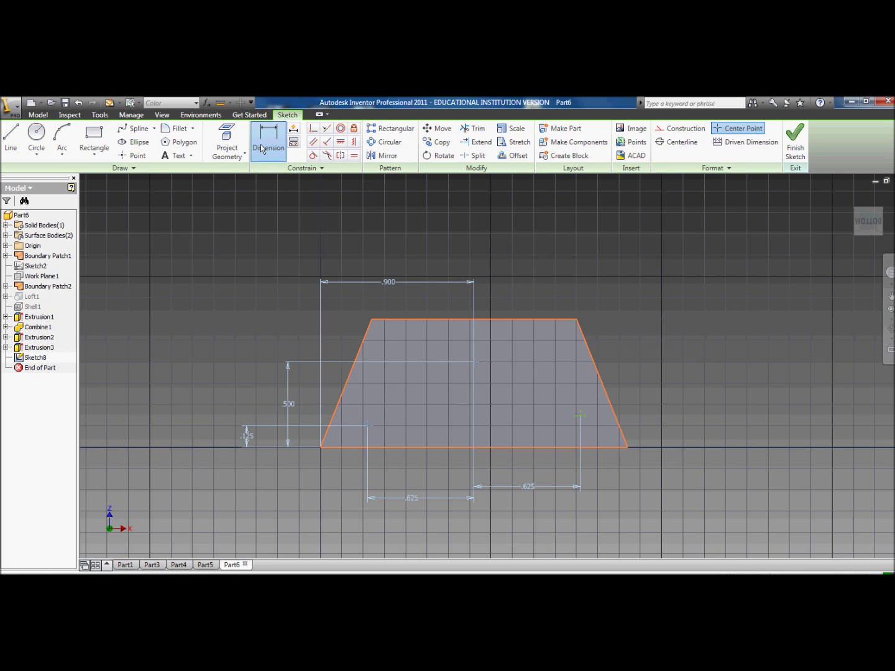
left_click(626, 447)
left_click(670, 437)
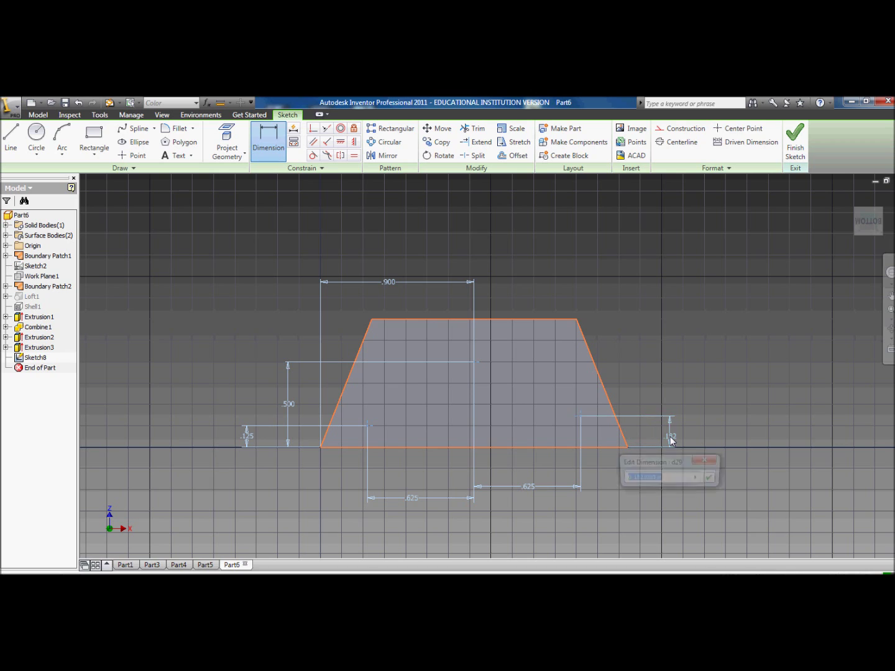
type("0.12")
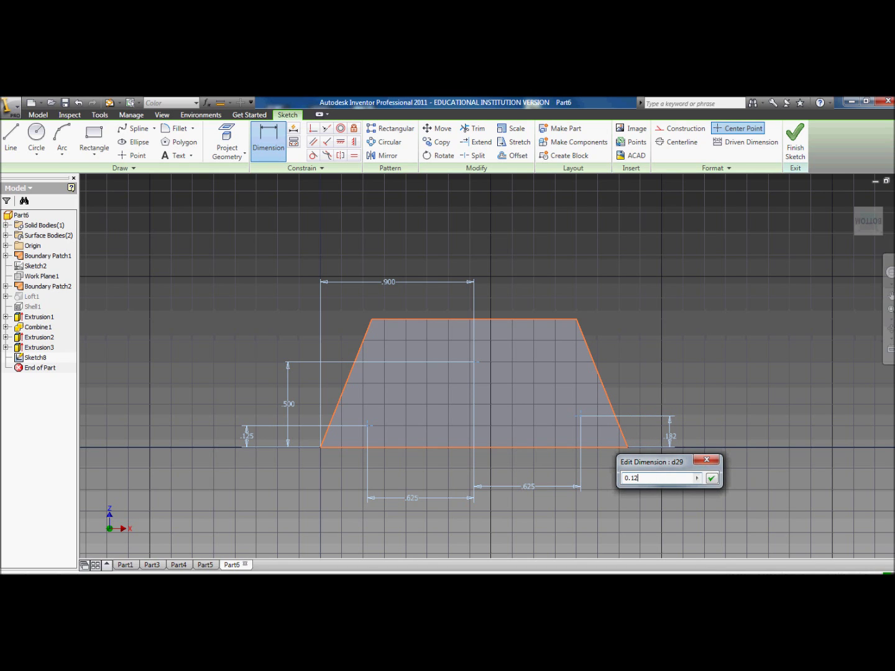
key("Return")
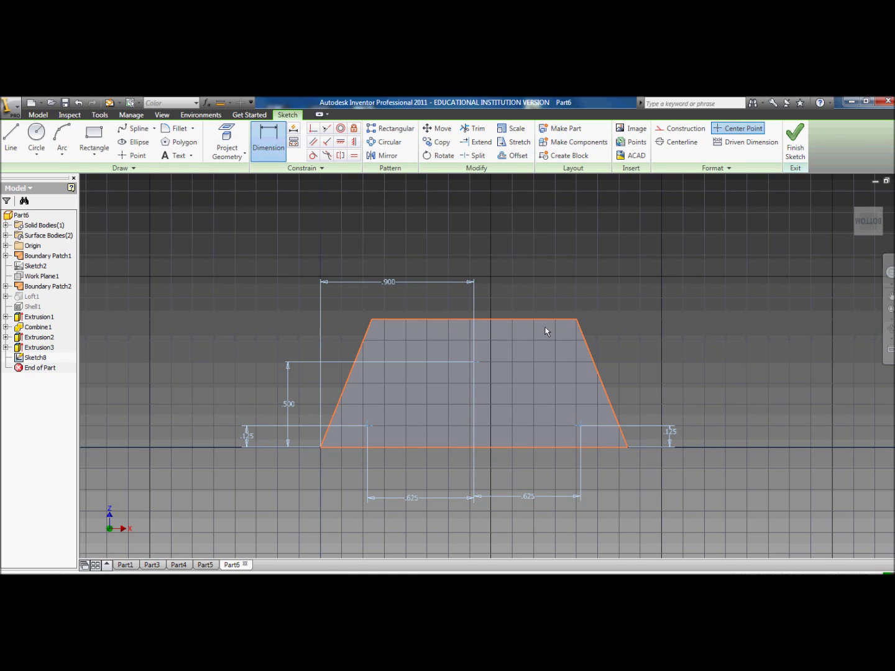
- Finish dimensioning and delete the 0.900 and 0.500 dimensions
right_click(449, 269)
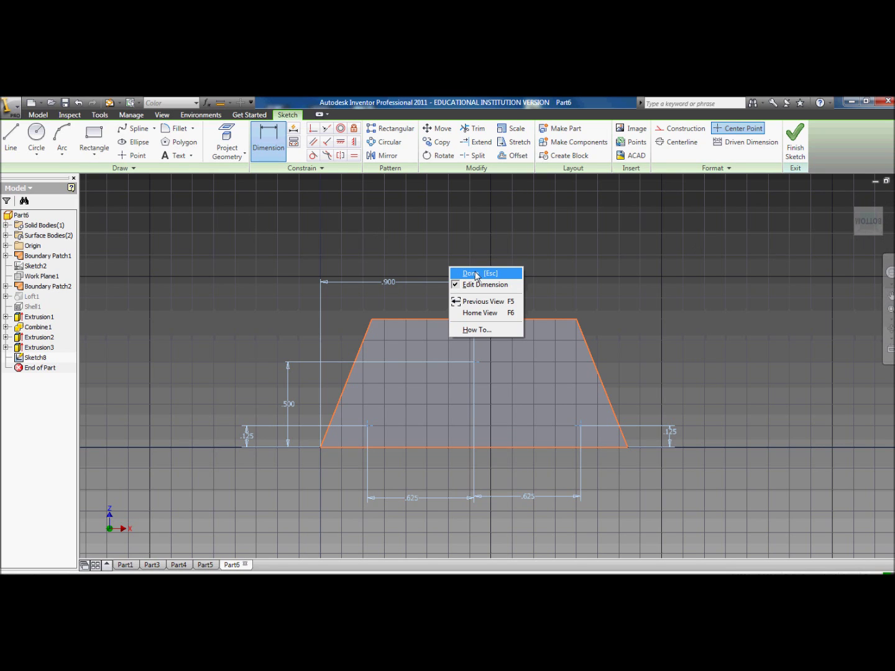
left_click(476, 274)
key("Delete")
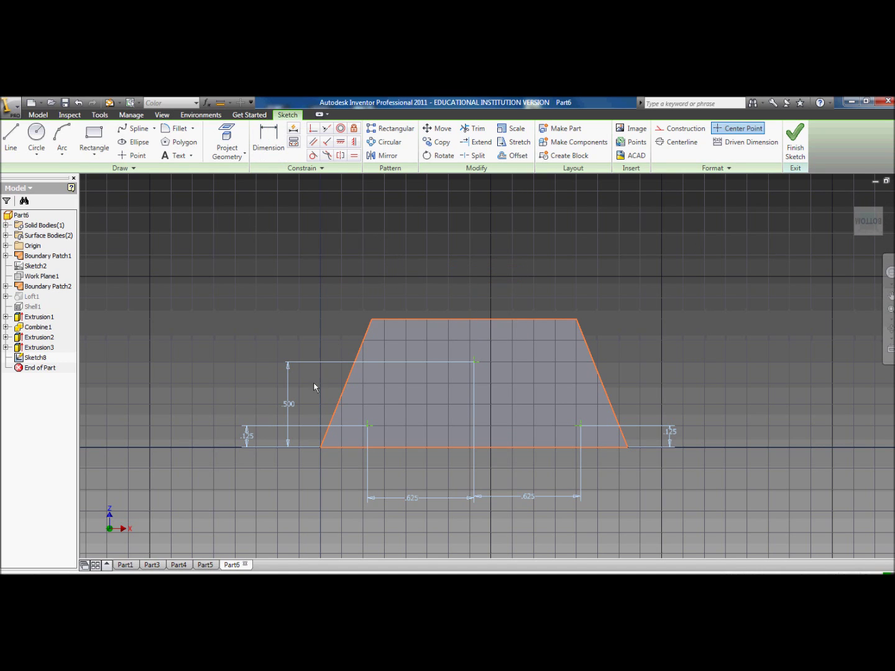
left_click(288, 398)
key("Delete")
- Delete the two 0.125 and two 0.625 dimensions
left_click(248, 435)
key("Delete")
left_click(385, 504)
key("Delete")
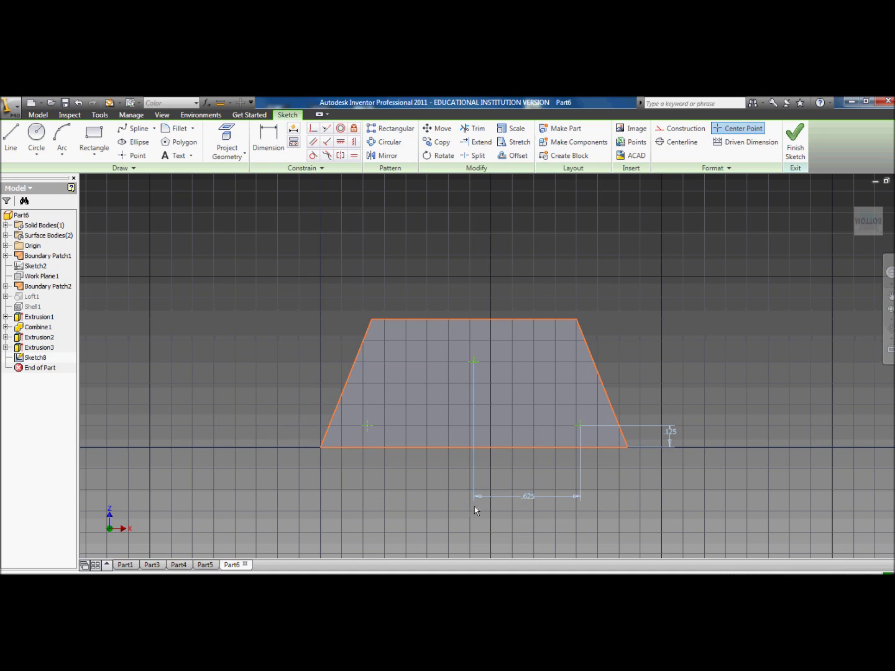
left_click(516, 500)
key("Delete")
left_click(670, 429)
key("Delete")
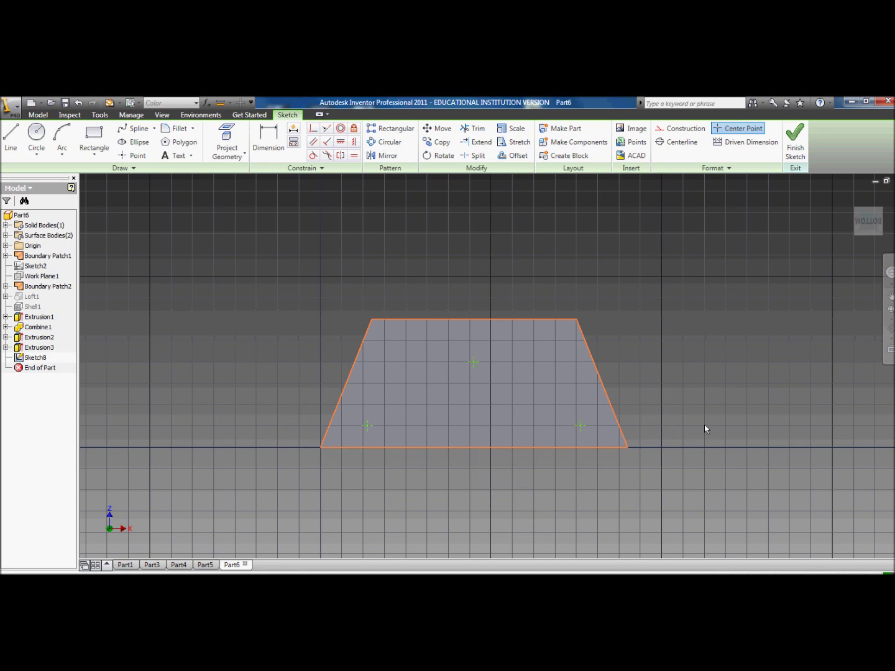
- Draw a 1.25 circle on the upper point, then undo it as oversized
left_click(36, 140)
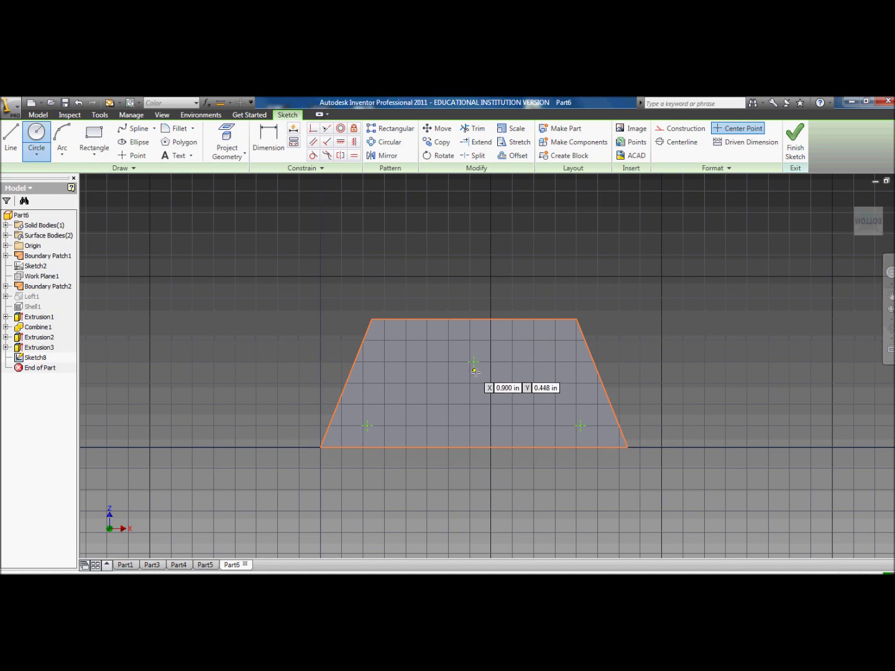
scroll(476, 364, "down", 5)
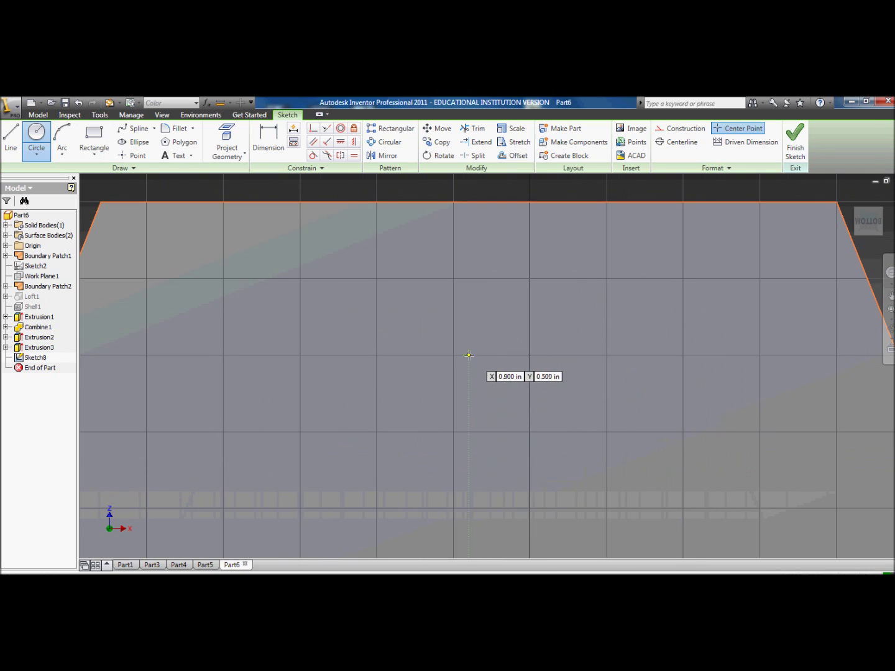
left_click(469, 355)
scroll(470, 358, "up", 3)
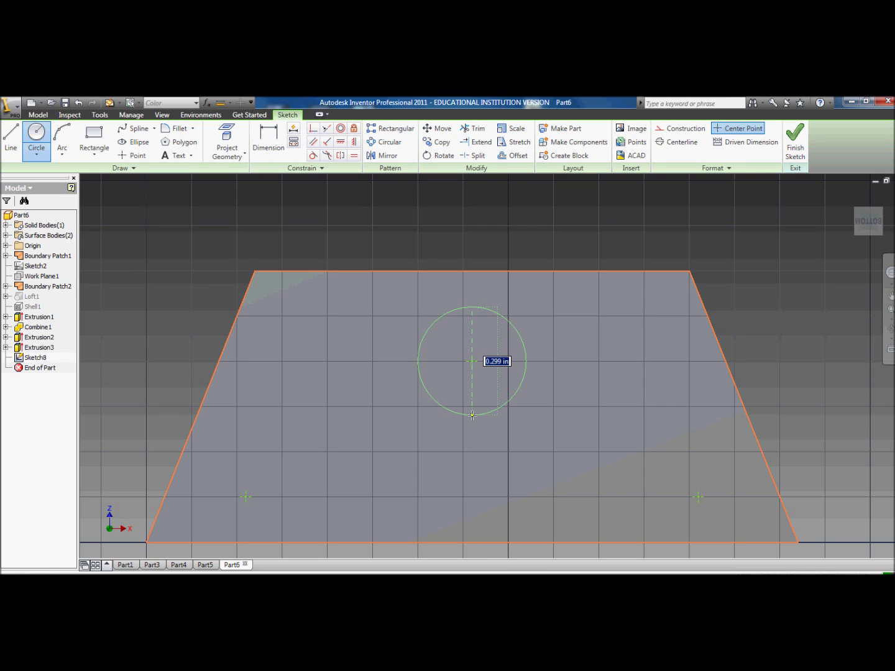
type("1")
type(".25")
key("Return")
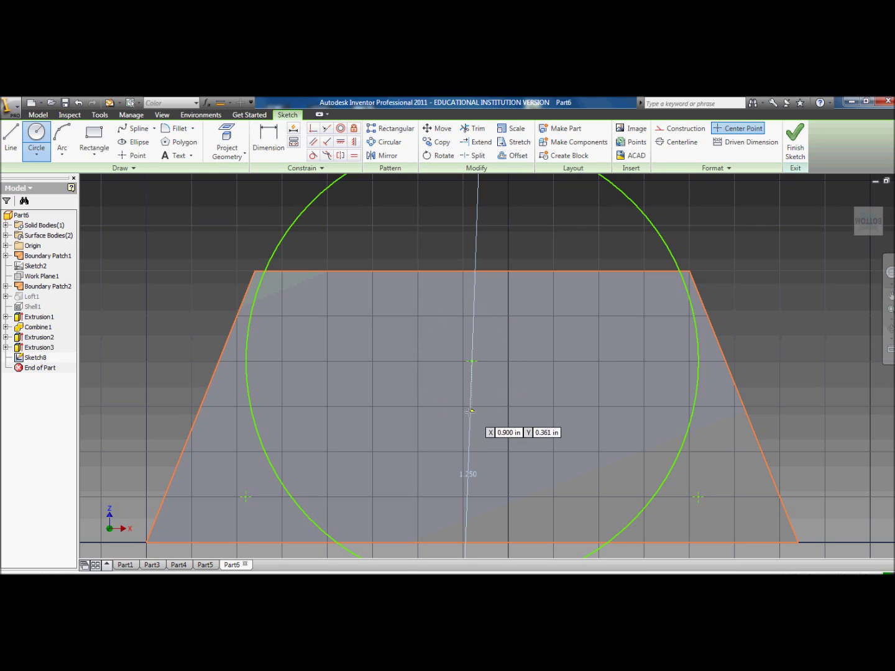
right_click(480, 372)
left_click(487, 380)
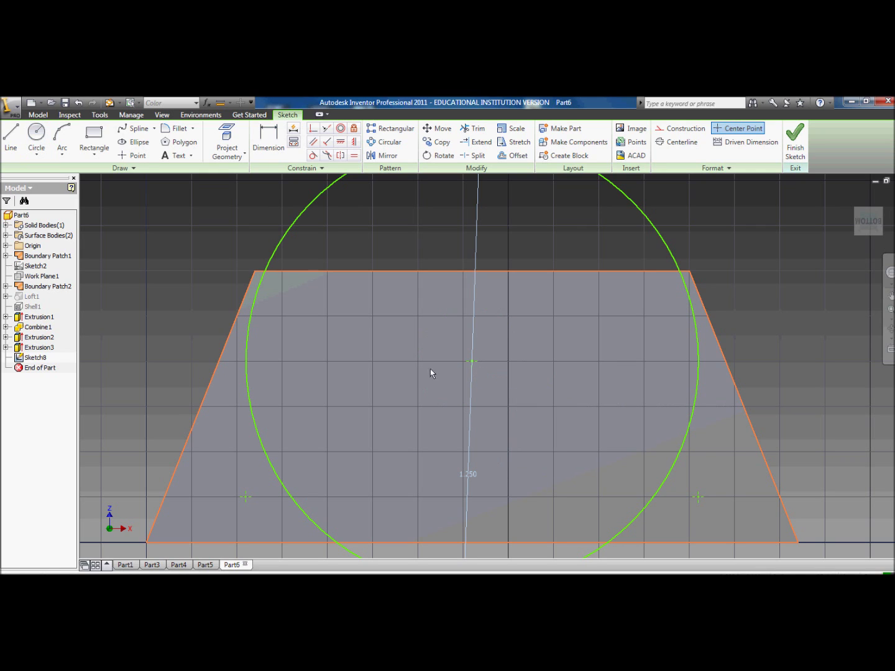
key("ctrl+z")
- Draw a 0.125 circle centred on the upper point
left_click(36, 137)
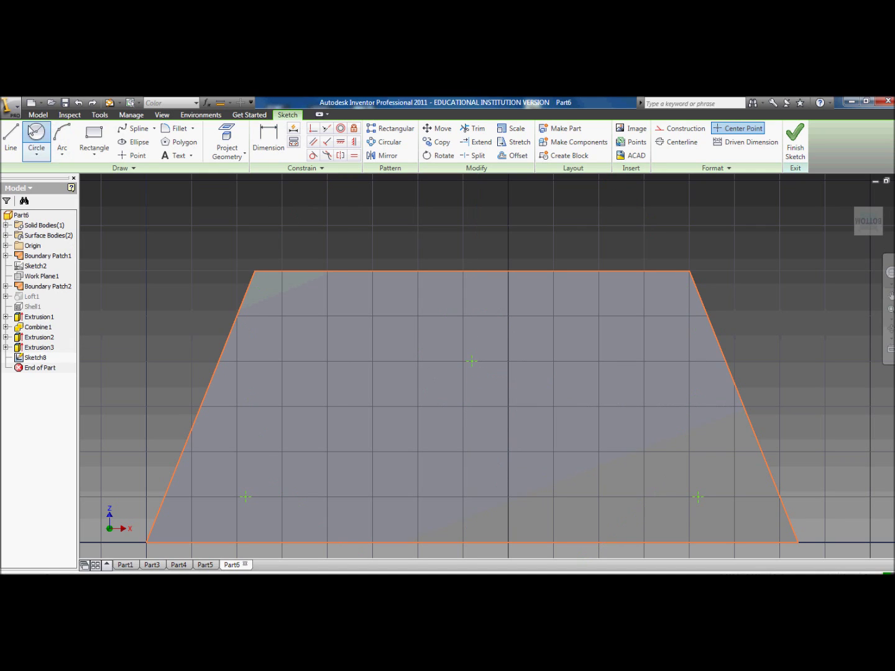
left_click(472, 360)
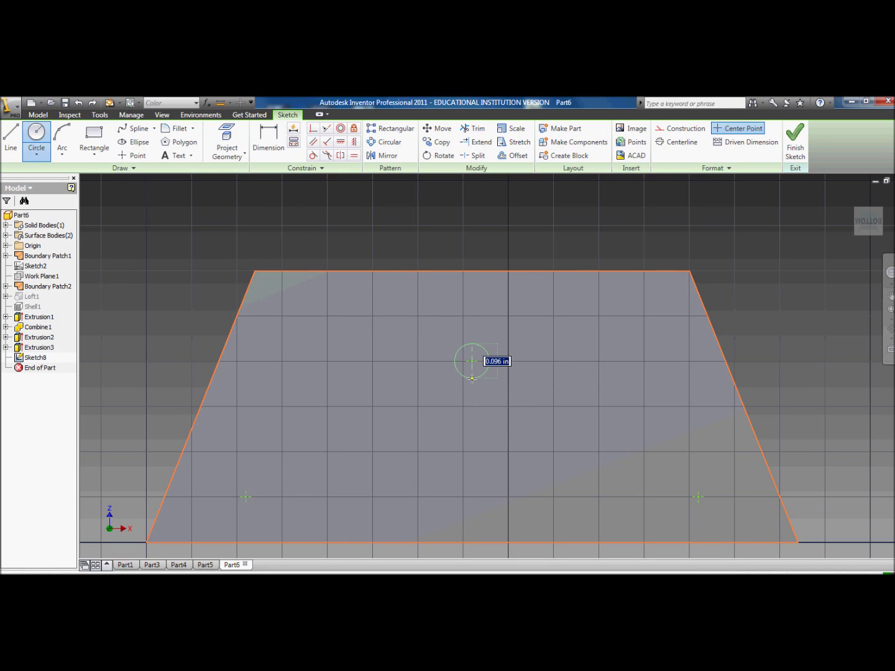
type("0.125")
key("Return")
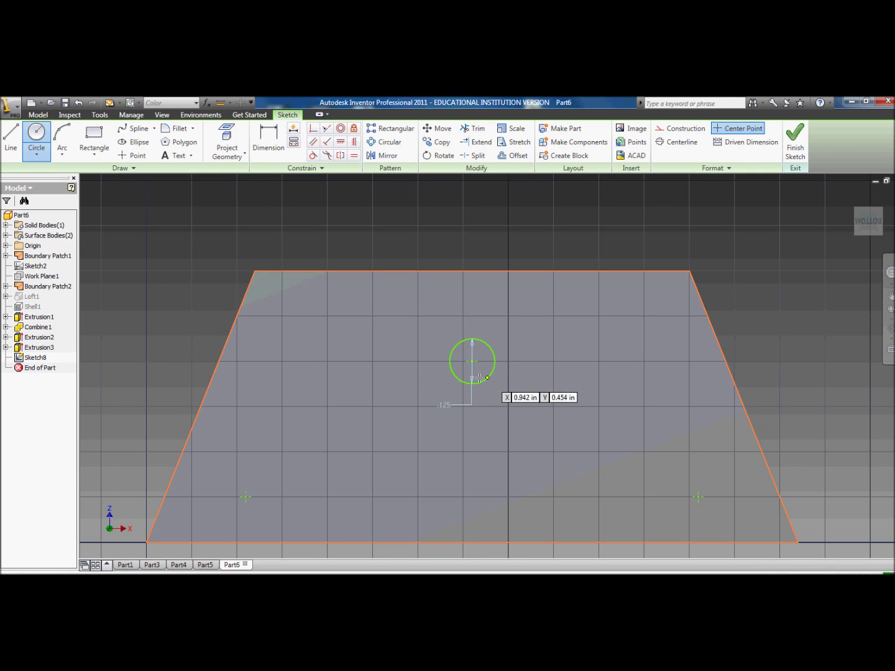
- Add 0.125 circles on the lower-left and lower-right points and finish drawing circles
scroll(510, 385, "down", 2)
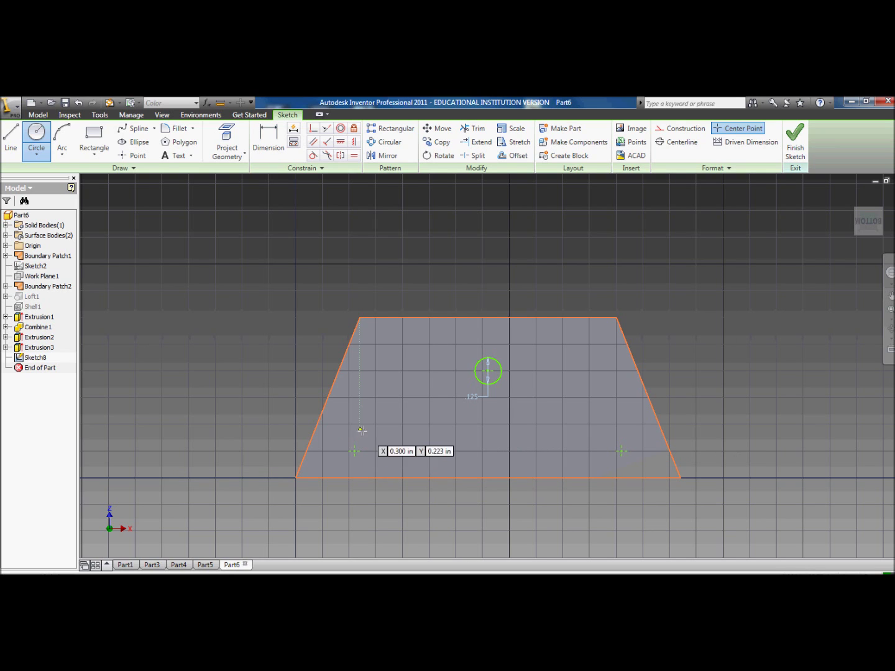
left_click(355, 451)
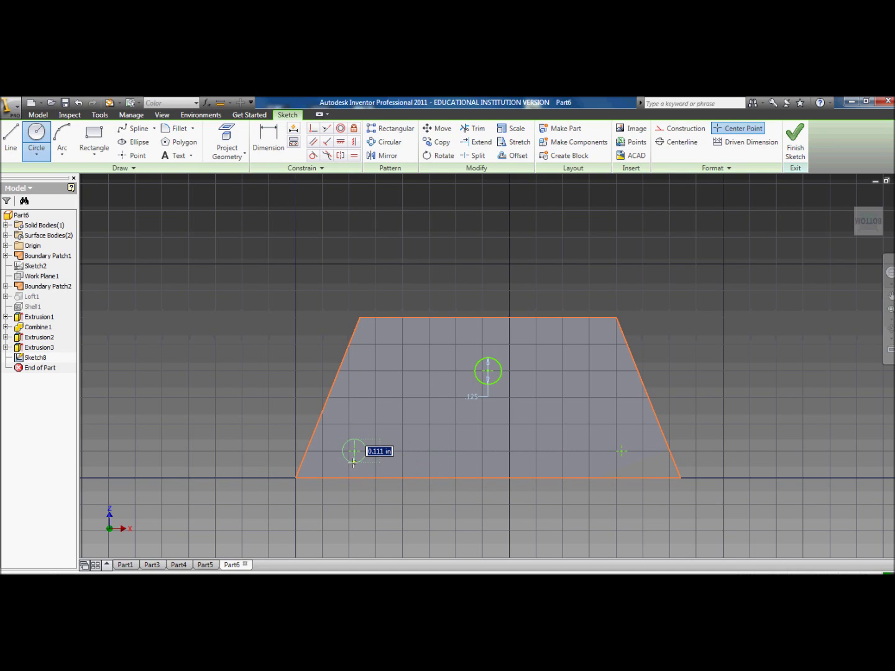
type(".125")
key("Return")
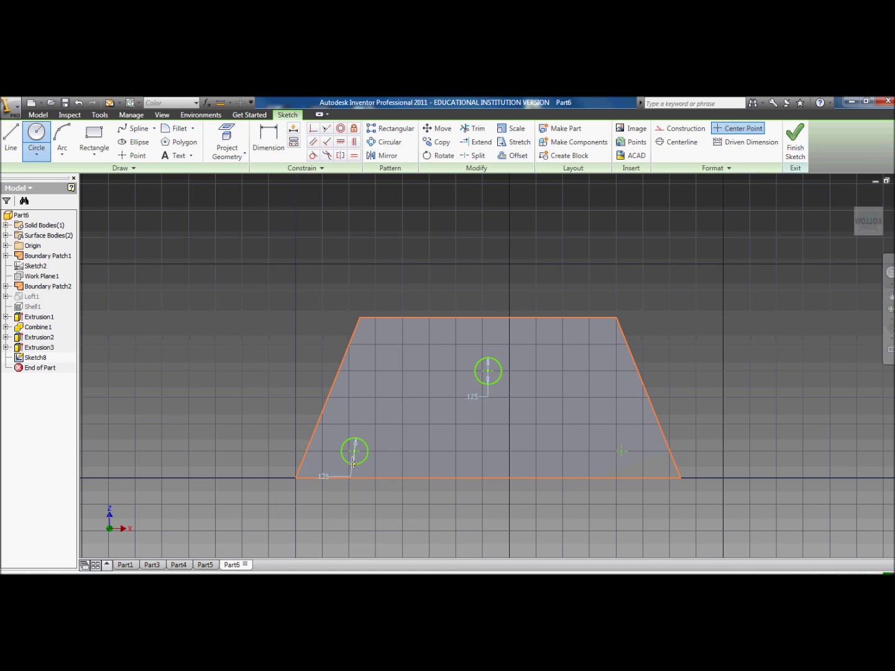
left_click(621, 452)
type(".125")
key("Return")
right_click(643, 391)
left_click(663, 398)
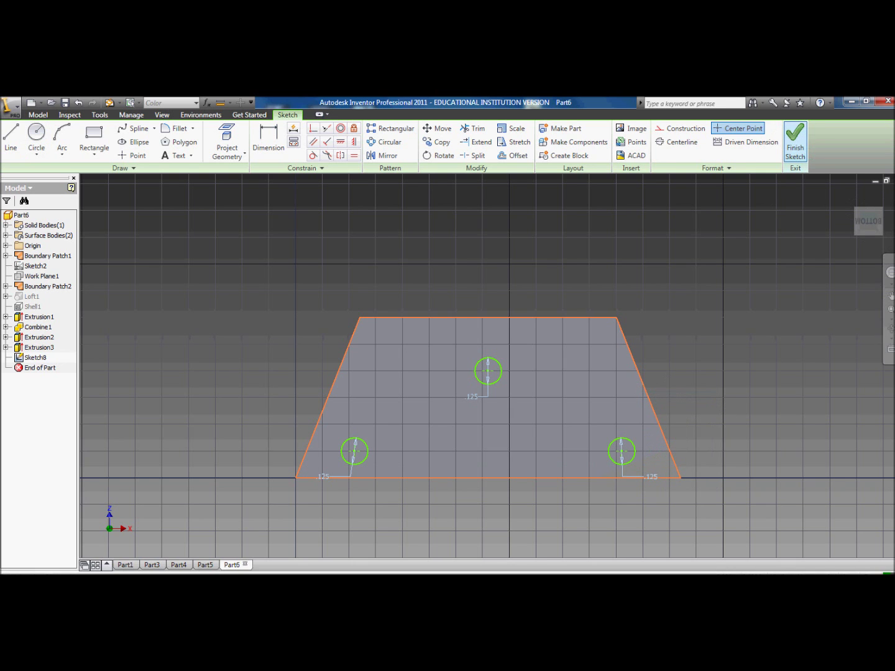
- Finish Sketch8 and return to the 3D model view
left_click(795, 140)
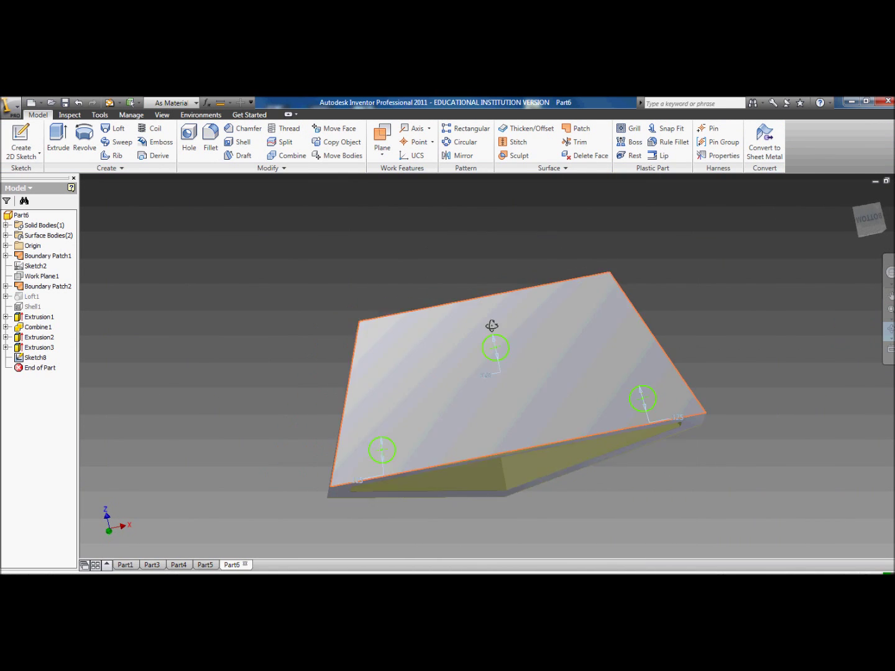
key("F4")
right_click(268, 236)
left_click(293, 242)
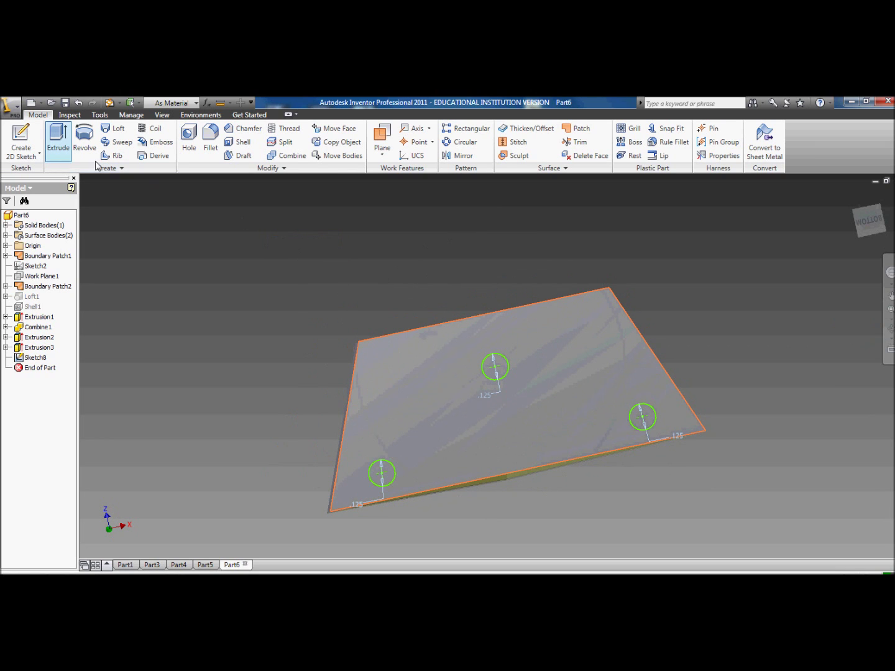
- Extrude the three sketch circles 0.125 in to form the pins
left_click(65, 131)
left_click(380, 470)
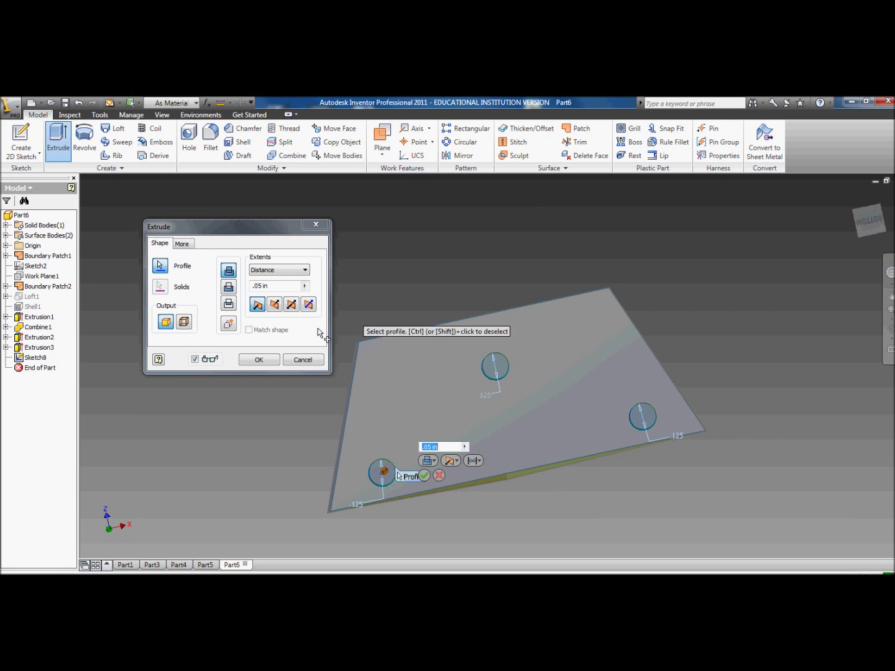
left_click(271, 286)
double_click(271, 286)
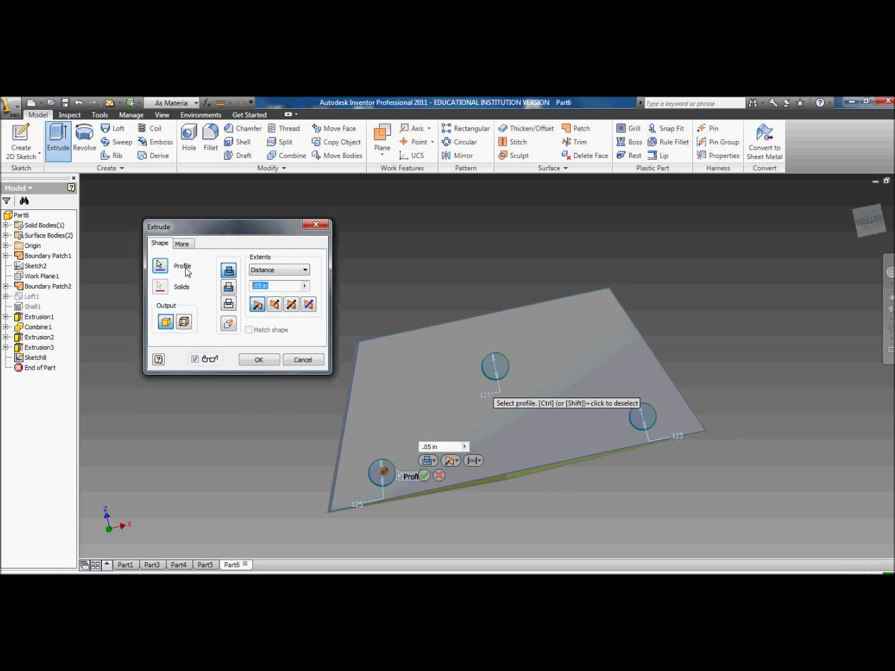
type("0.125")
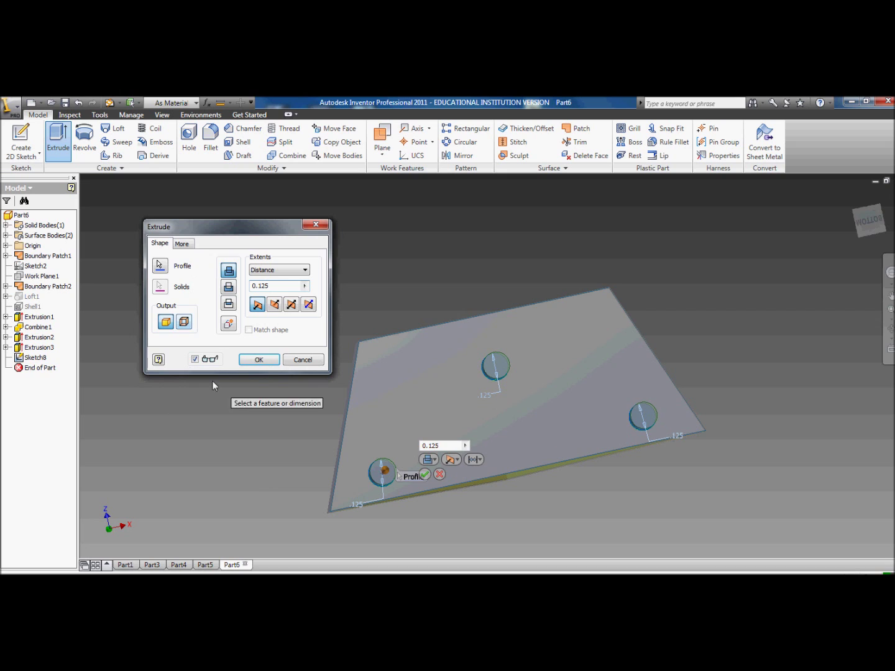
left_click(267, 360)
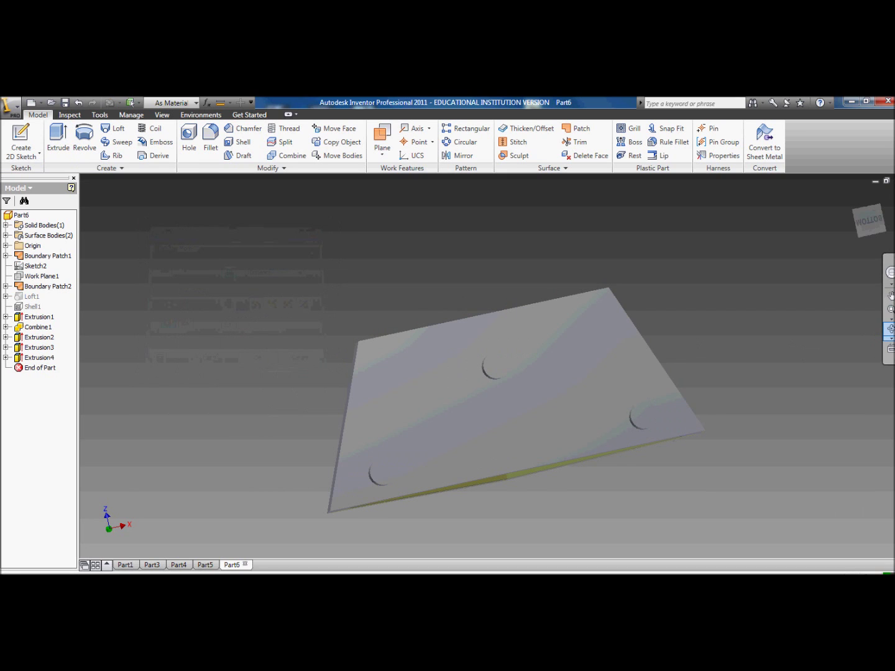
left_click(890, 329)
- Chamfer the lower-left pin's top edge 0.01 in using Distance and Angle
left_click_drag(582, 329, 588, 255)
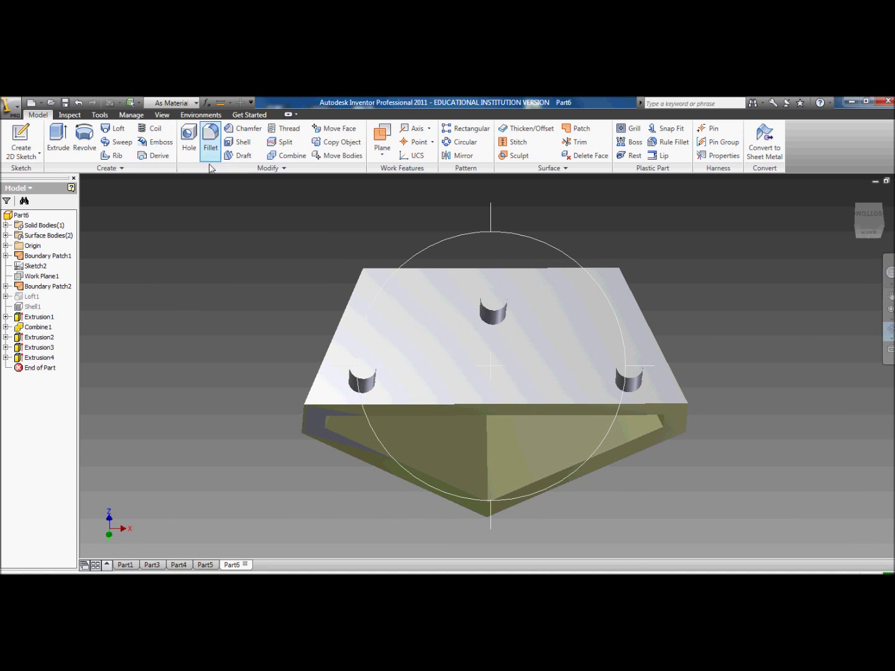
left_click(243, 128)
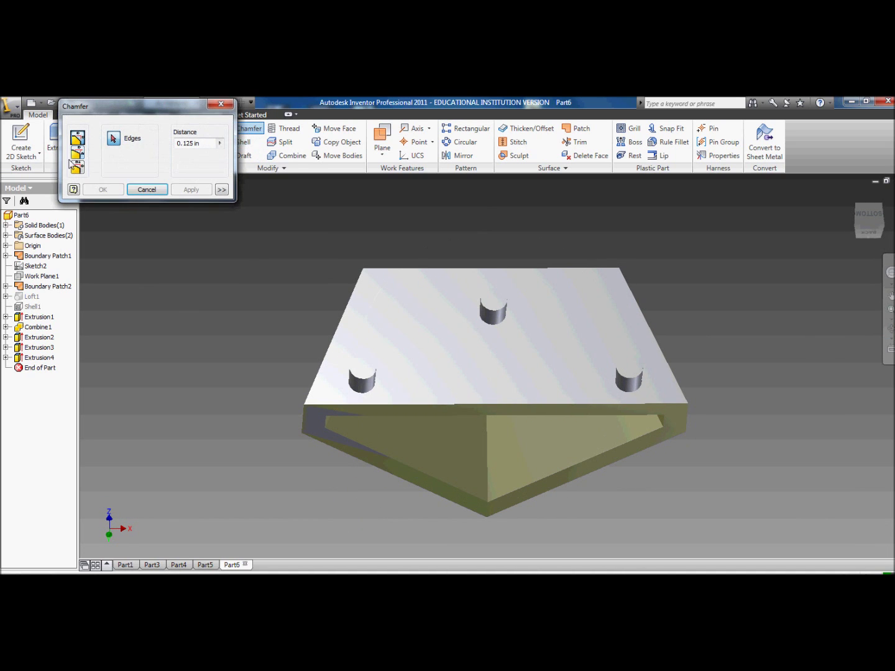
left_click(78, 163)
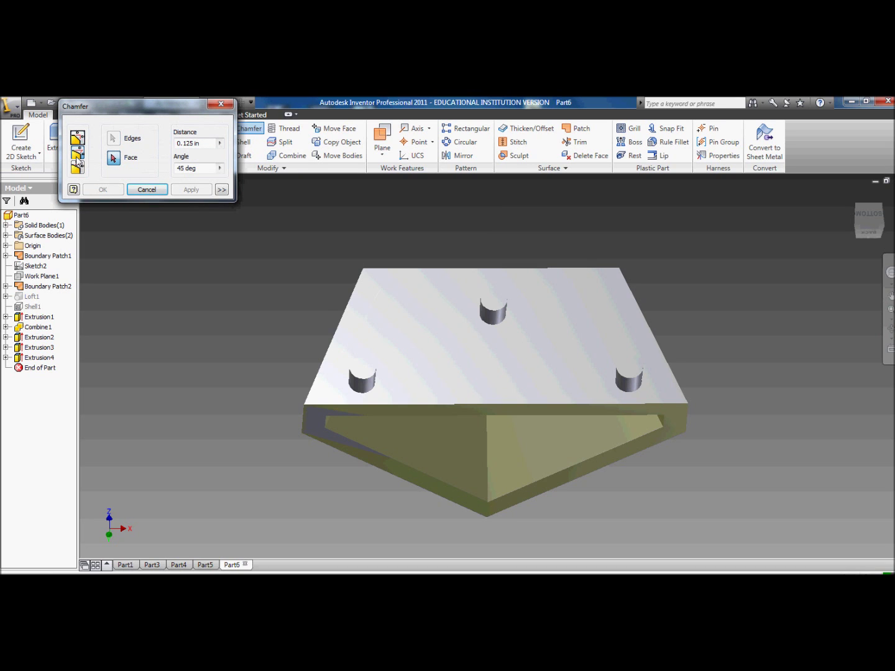
left_click(372, 391)
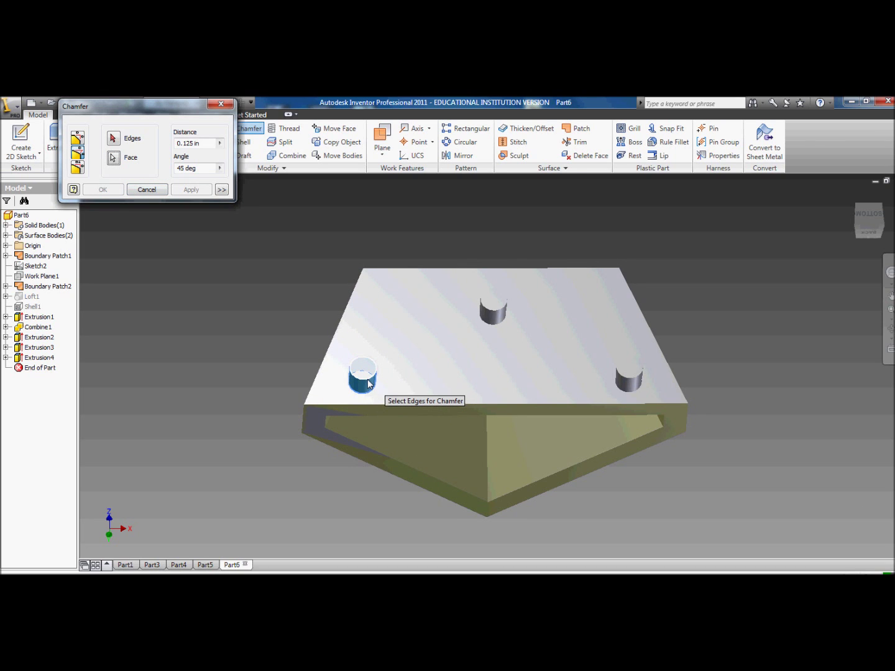
left_click(369, 384)
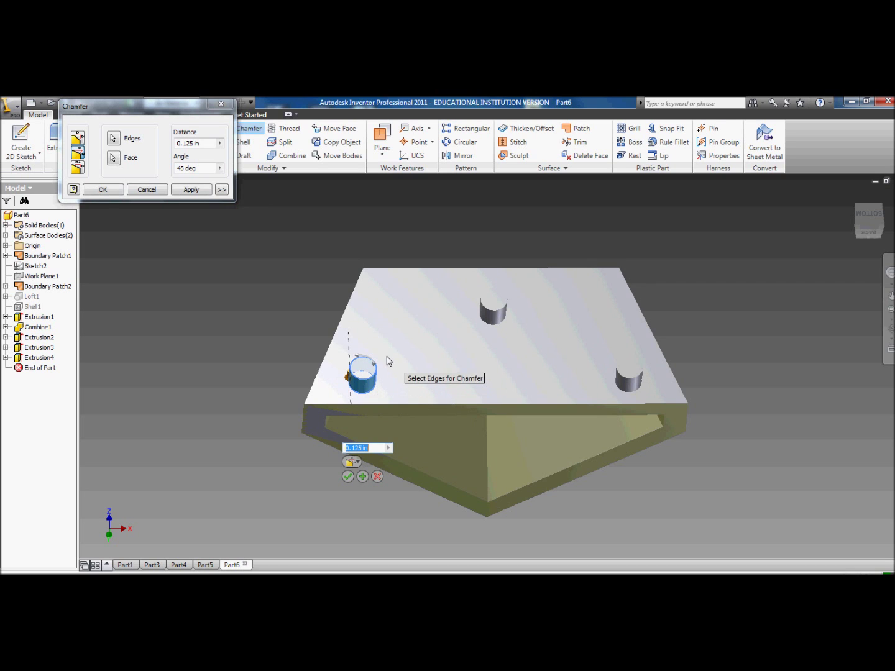
left_click(193, 143)
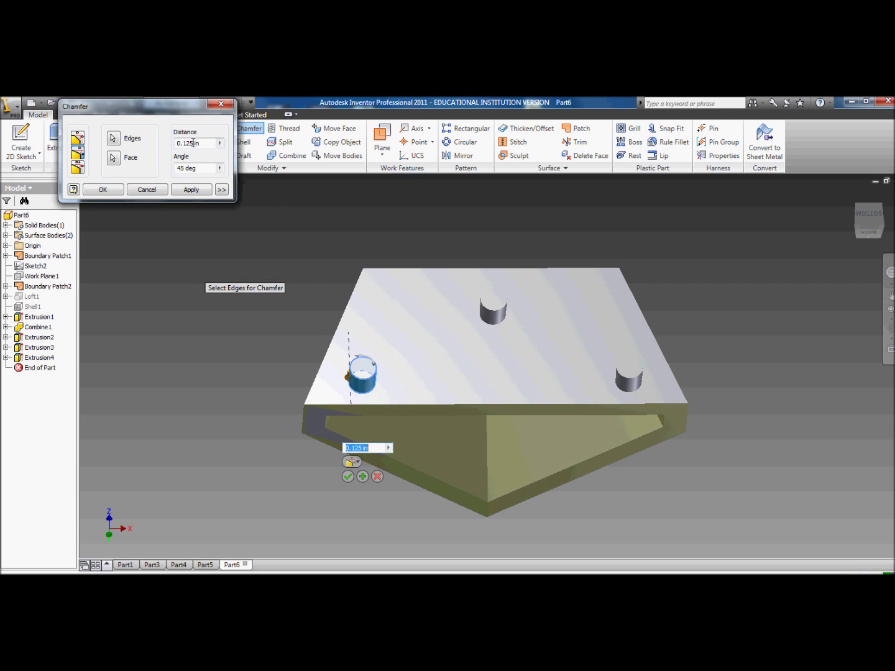
key("BackSpace")
key("BackSpace")
key("BackSpace")
type("0")
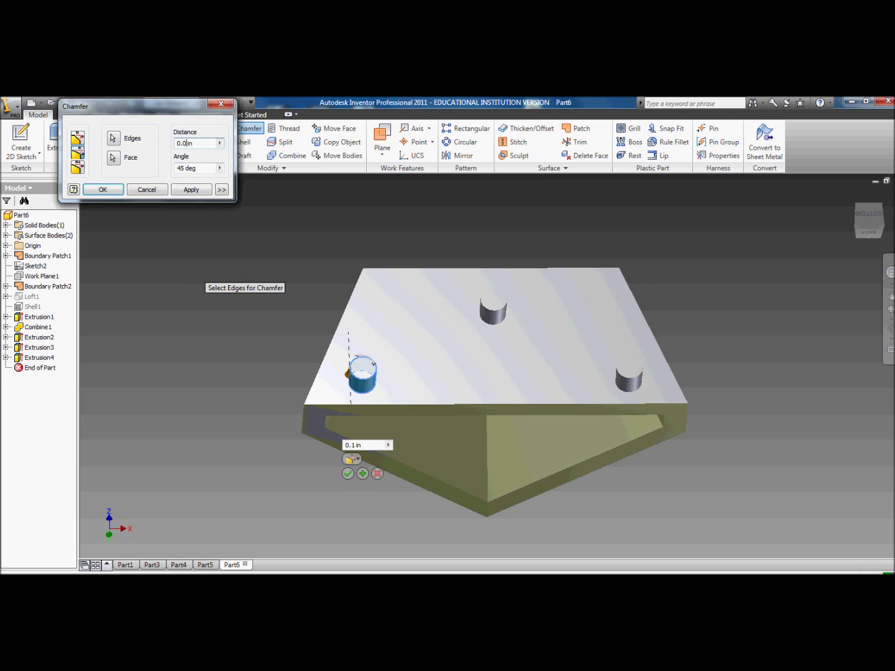
type("1")
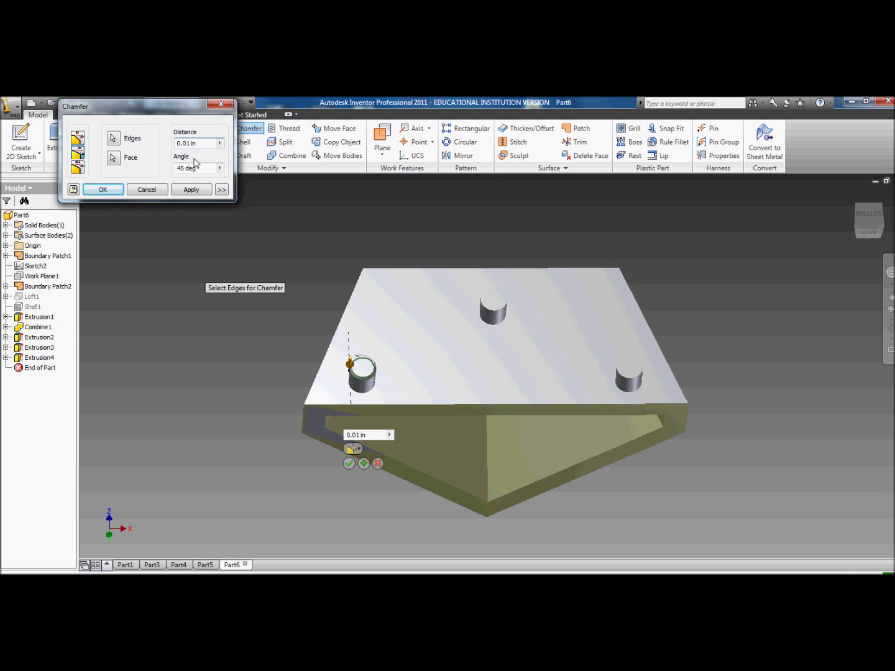
left_click(103, 189)
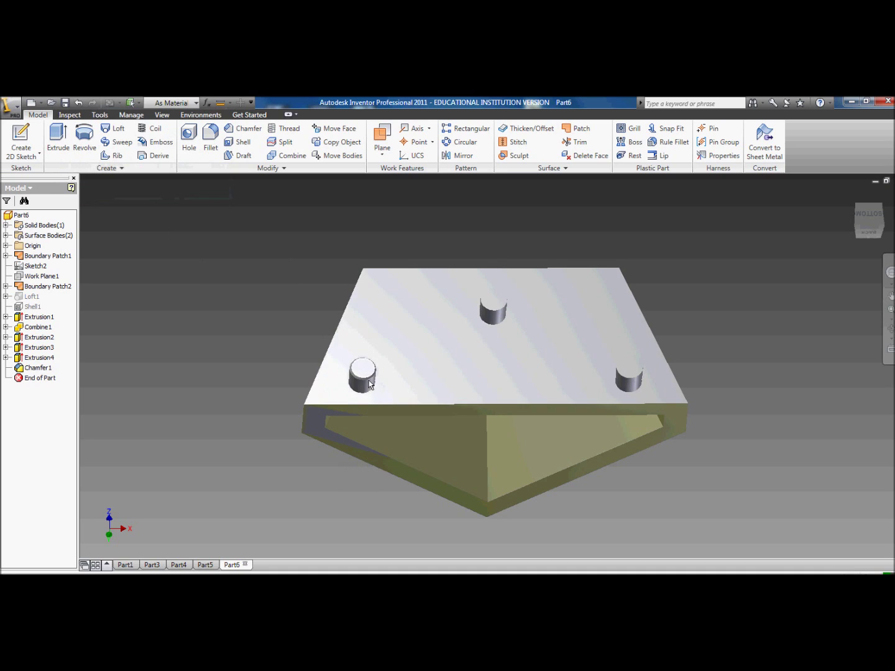
- Chamfer the top edges of the middle and right pins 0.01 in
left_click(241, 128)
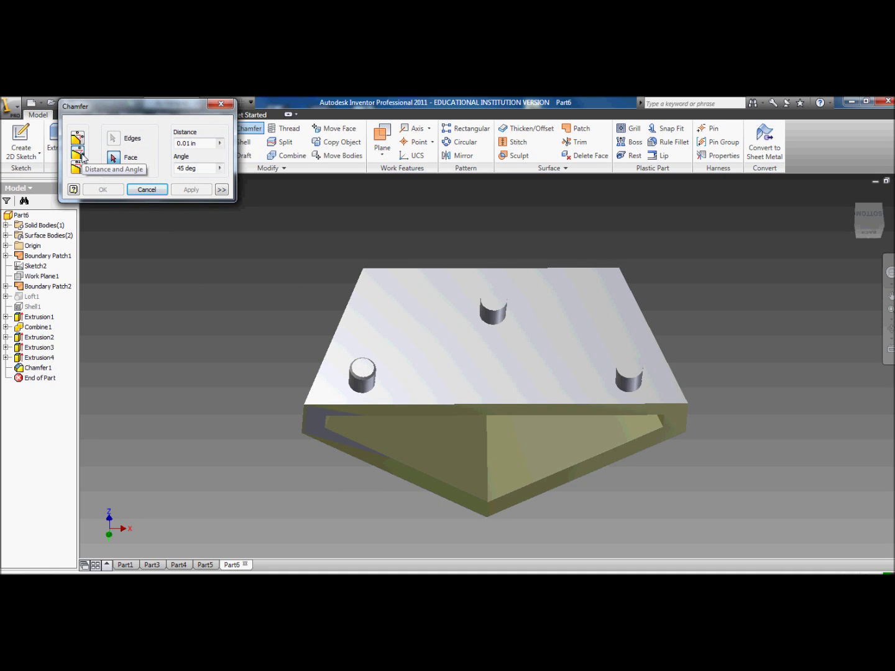
left_click(497, 318)
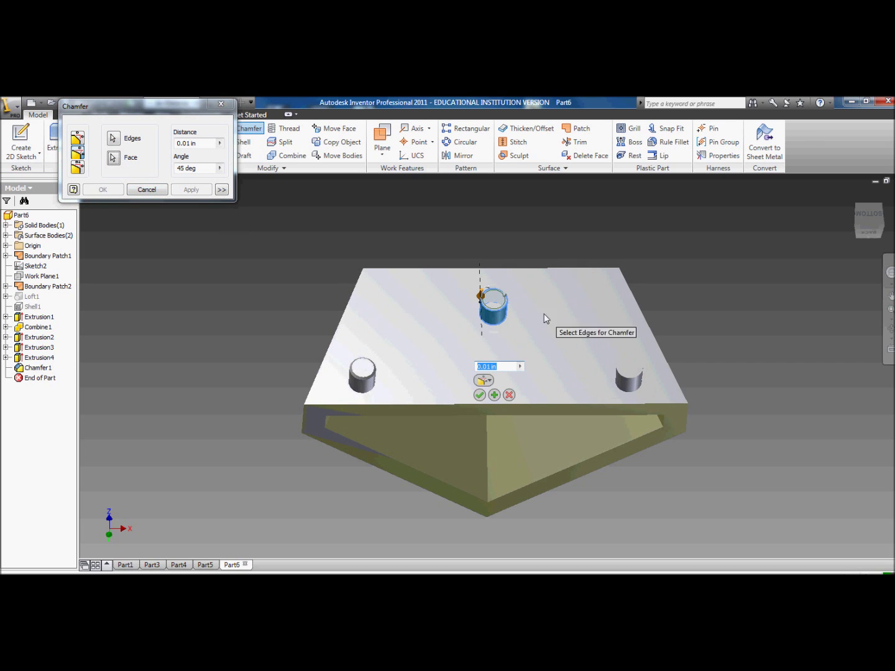
left_click(500, 313)
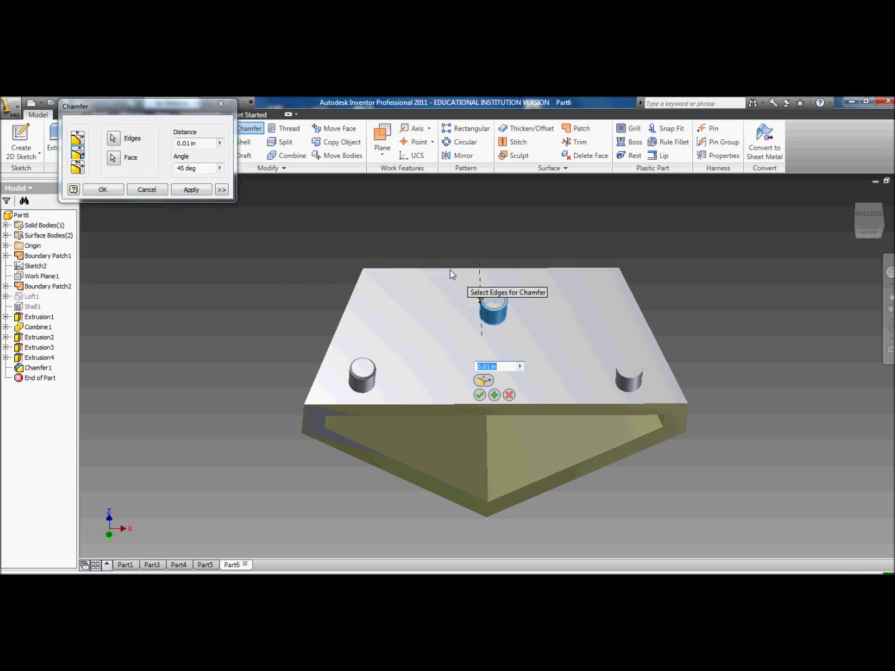
left_click(112, 190)
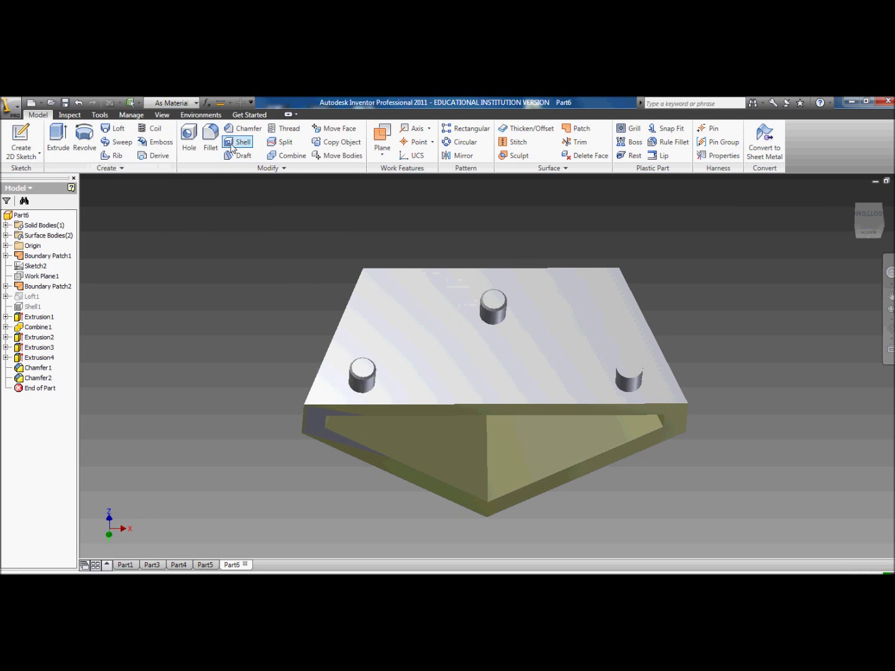
left_click(243, 128)
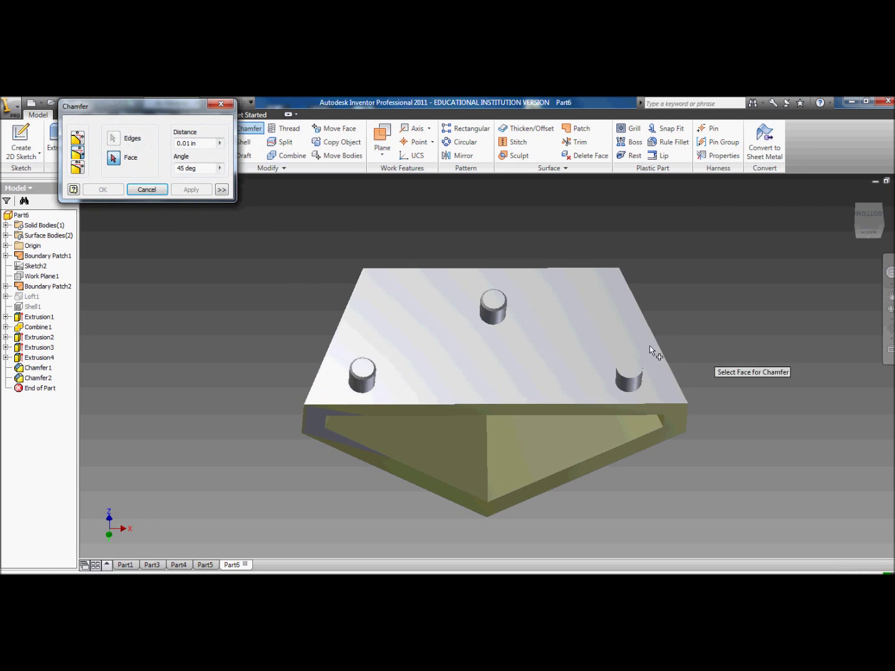
left_click(627, 383)
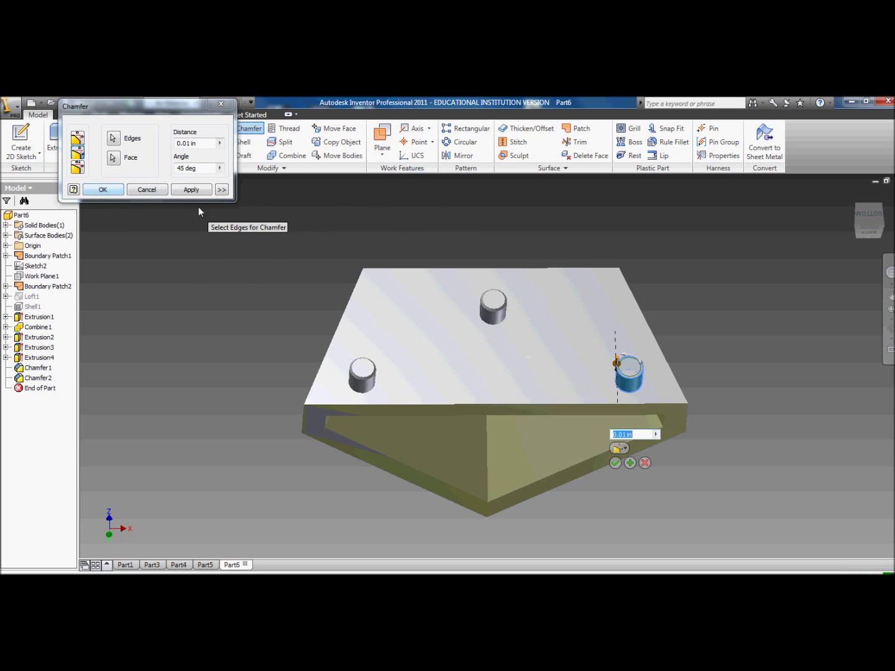
left_click(103, 189)
- Orbit the finished part to inspect it from other sides
middle_click_drag(504, 319, 712, 332, "shift")
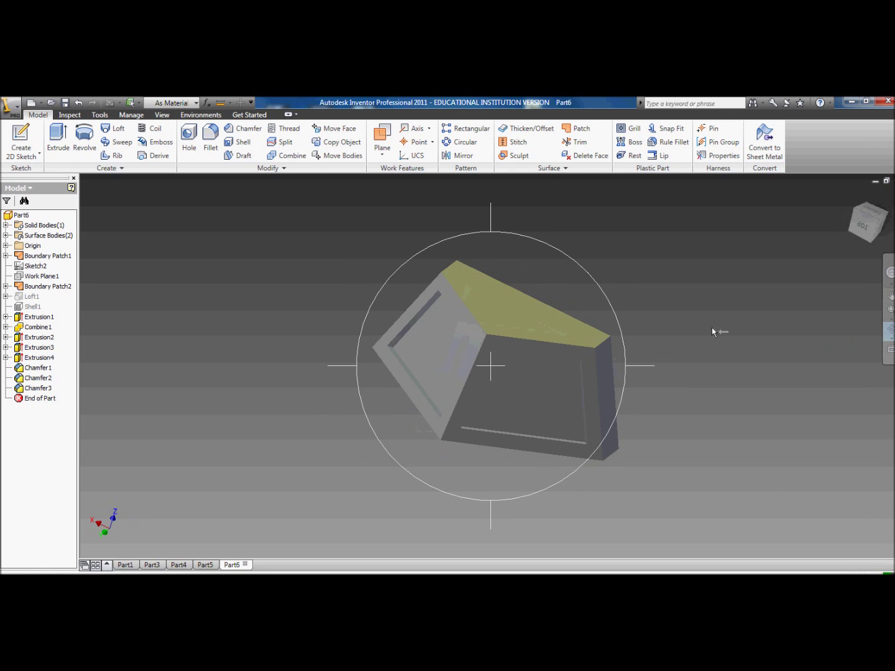
right_click(712, 332)
left_click(728, 335)
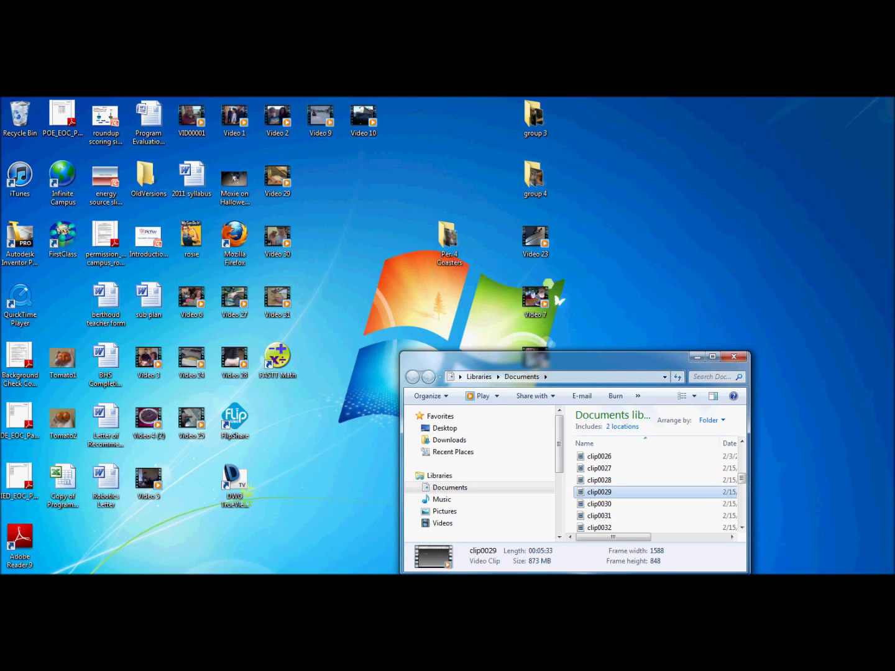
left_click(497, 573)
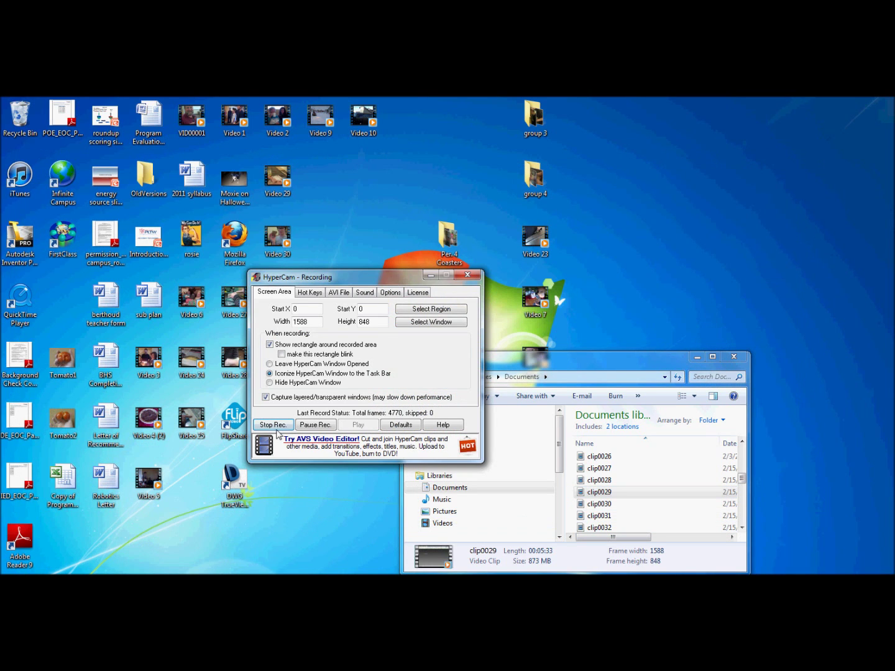